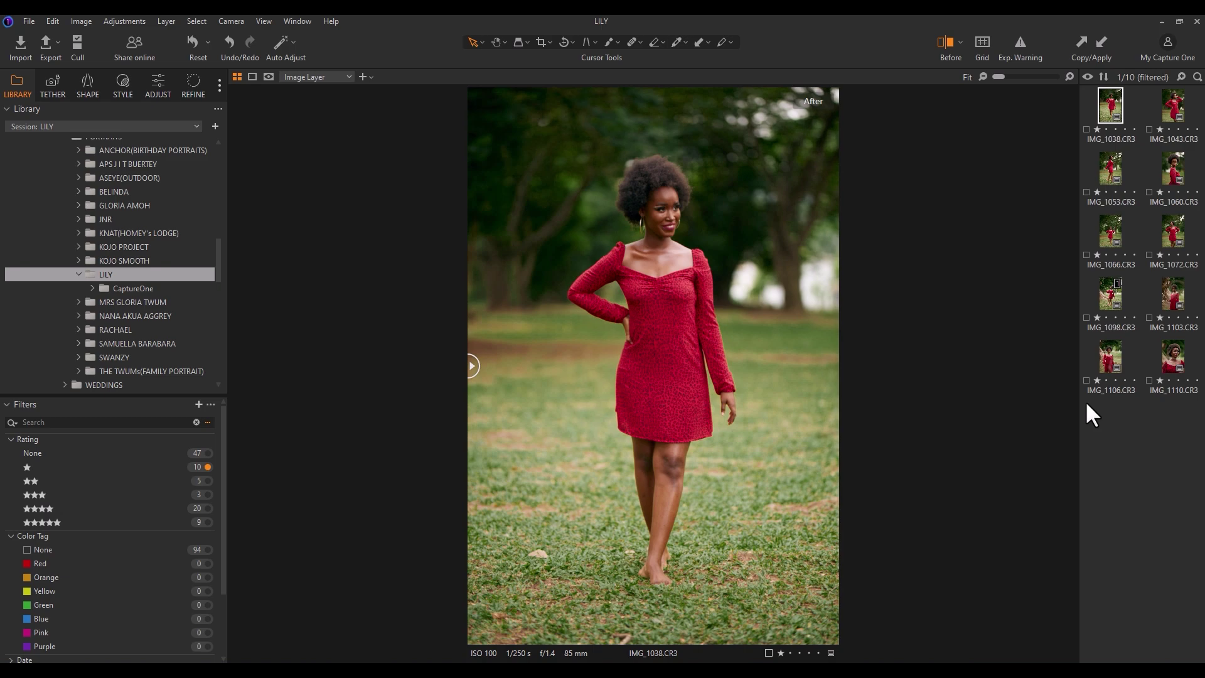
# Compare edited and unedited versions of the first photo, IMG_1043 and IMG_1053 with the Before/After divider.
pyautogui.click(155, 86)
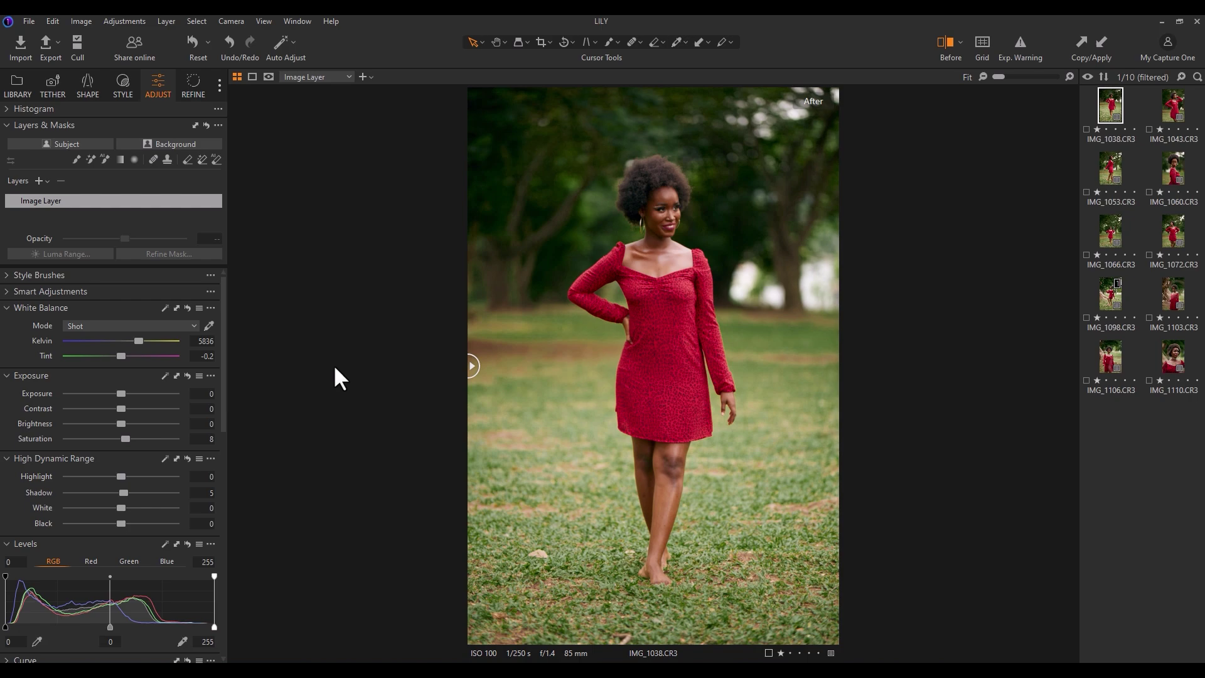
pyautogui.moveTo(477, 363); pyautogui.dragTo(409, 350)
pyautogui.click(1170, 101)
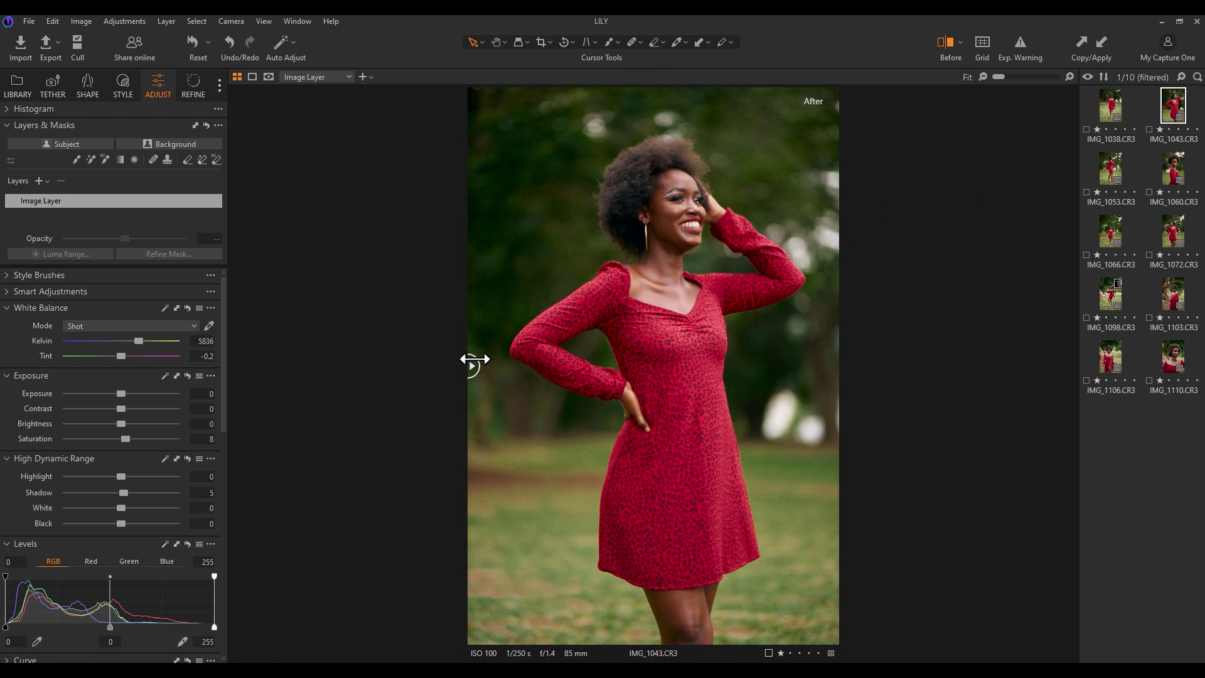
pyautogui.moveTo(473, 363); pyautogui.dragTo(452, 344)
pyautogui.click(1107, 167)
pyautogui.moveTo(469, 369); pyautogui.dragTo(444, 389)
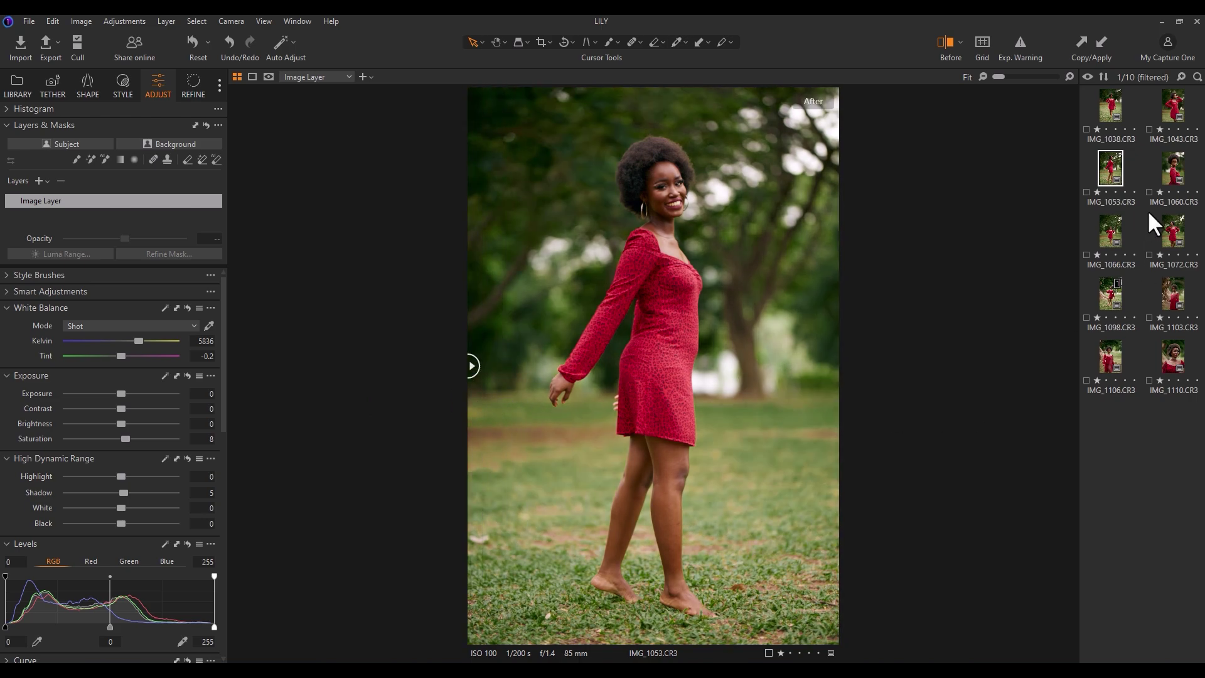
# Step through IMG_1060 to IMG_1106, comparing before and after on IMG_1103 and IMG_1106.
pyautogui.click(1171, 171)
pyautogui.click(1106, 227)
pyautogui.click(1173, 232)
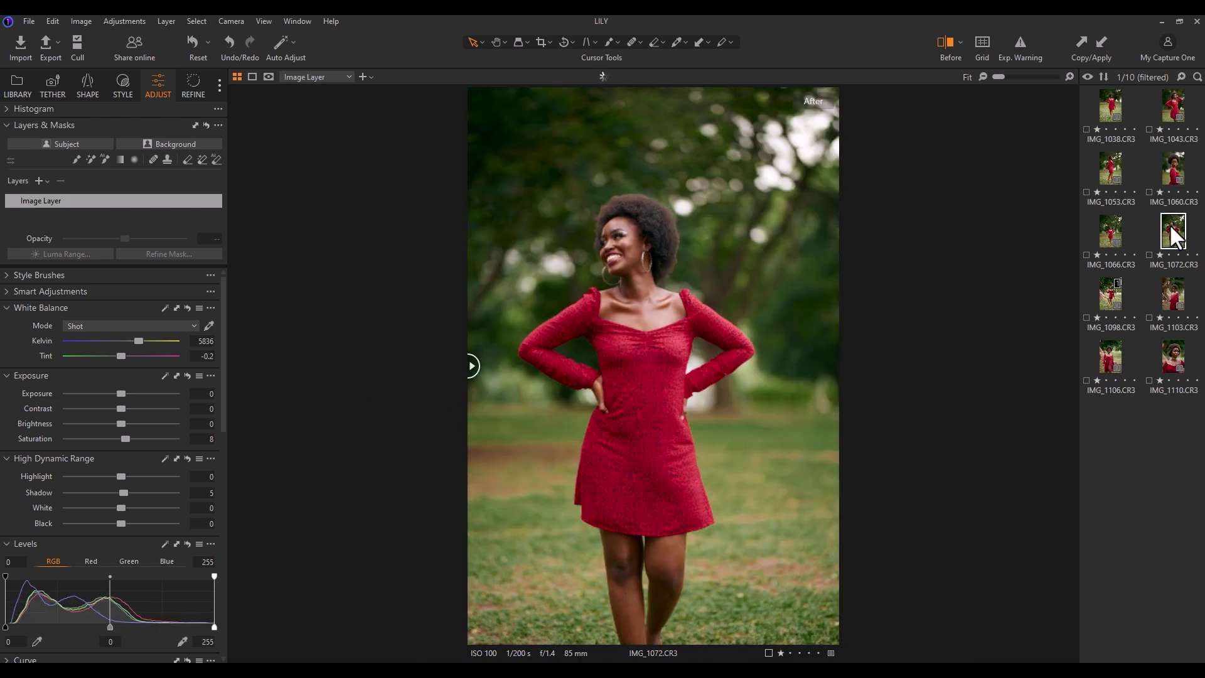
pyautogui.click(1110, 287)
pyautogui.click(1171, 291)
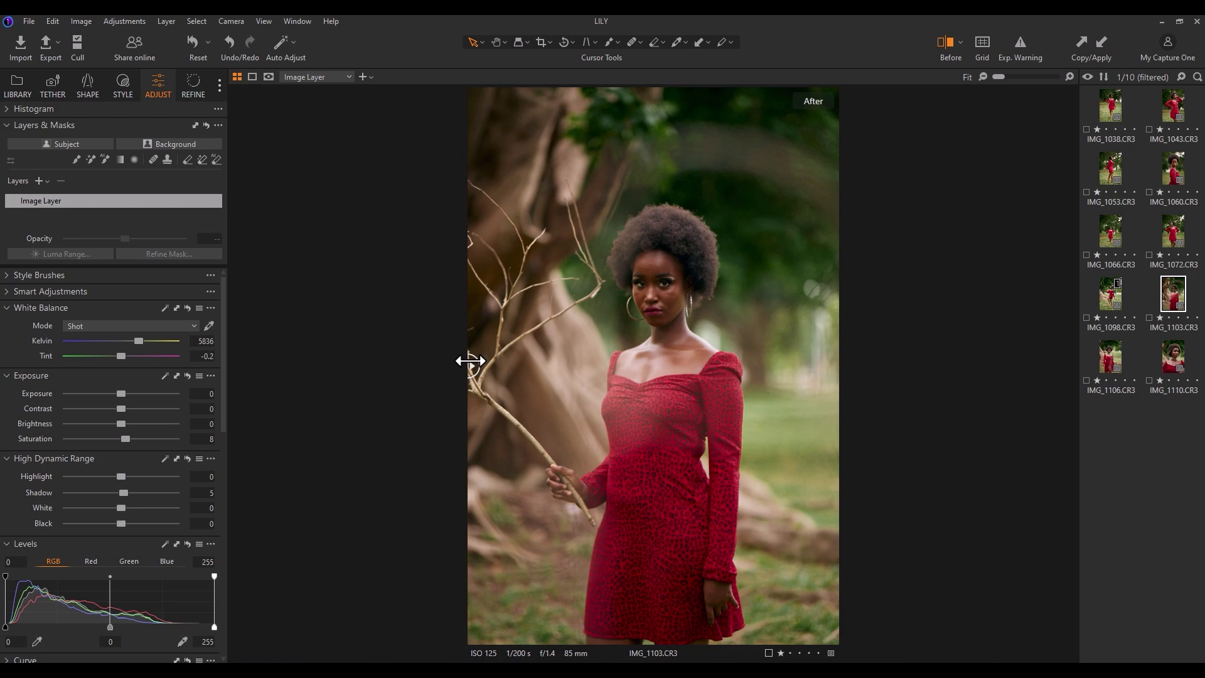
pyautogui.moveTo(470, 361); pyautogui.dragTo(832, 310)
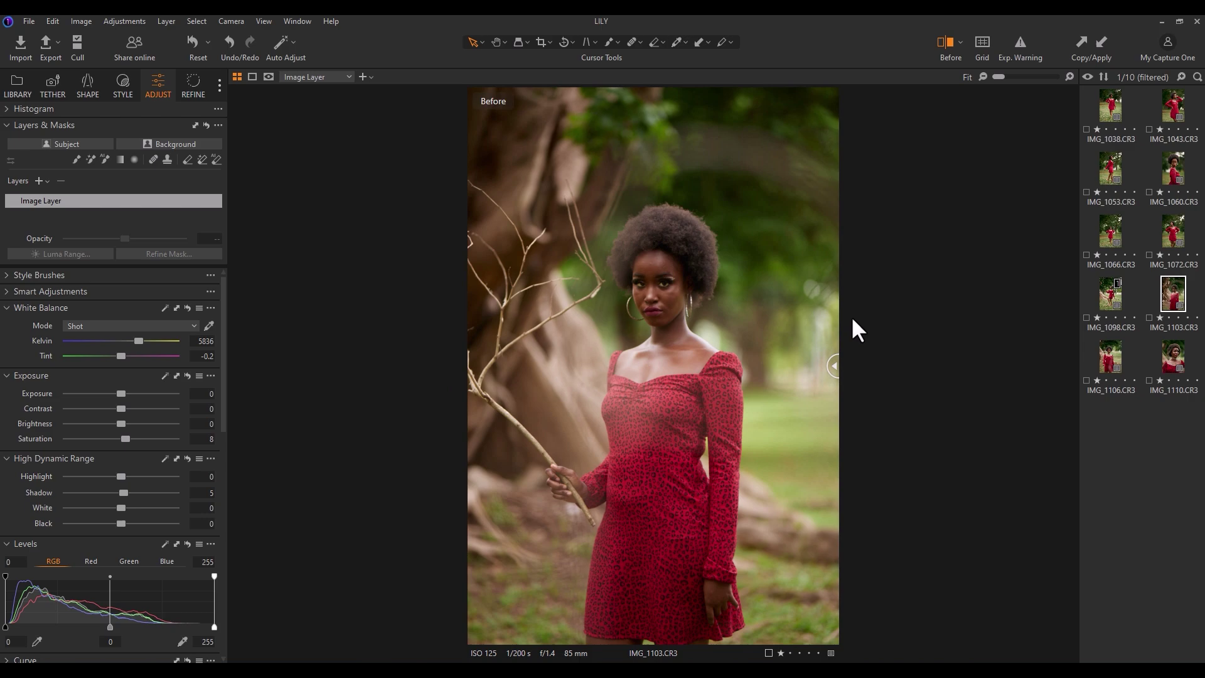
pyautogui.moveTo(830, 367); pyautogui.dragTo(470, 401)
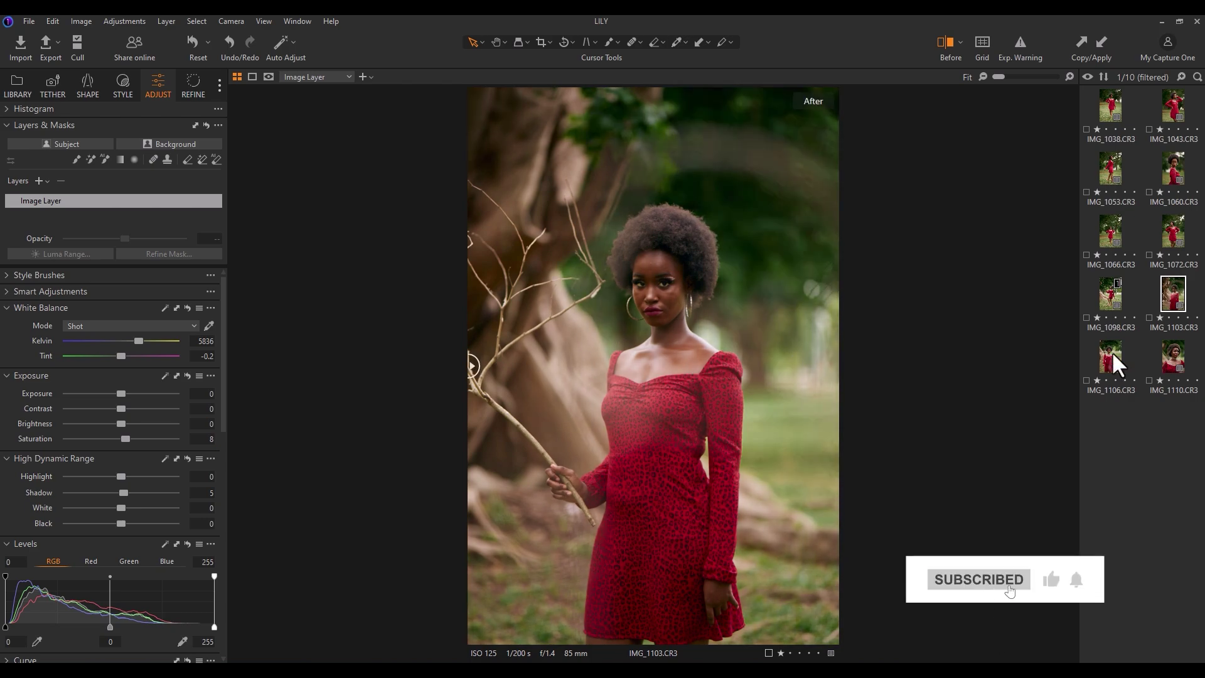
pyautogui.click(1112, 353)
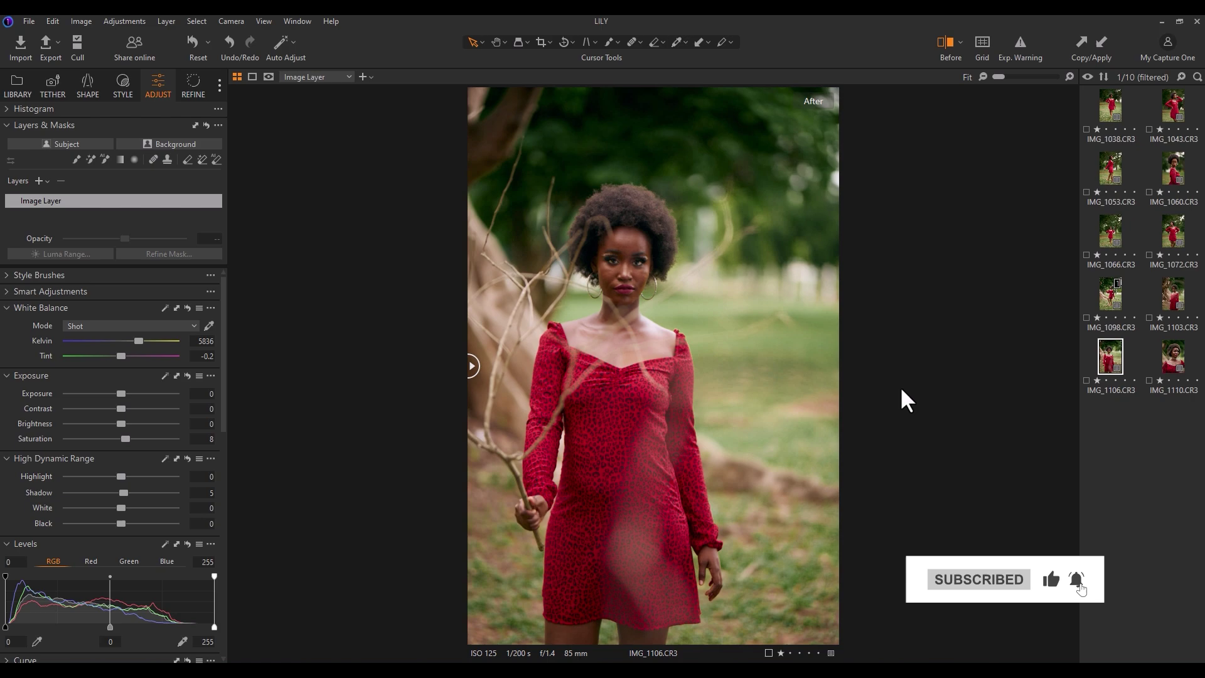
pyautogui.moveTo(471, 366); pyautogui.dragTo(512, 411)
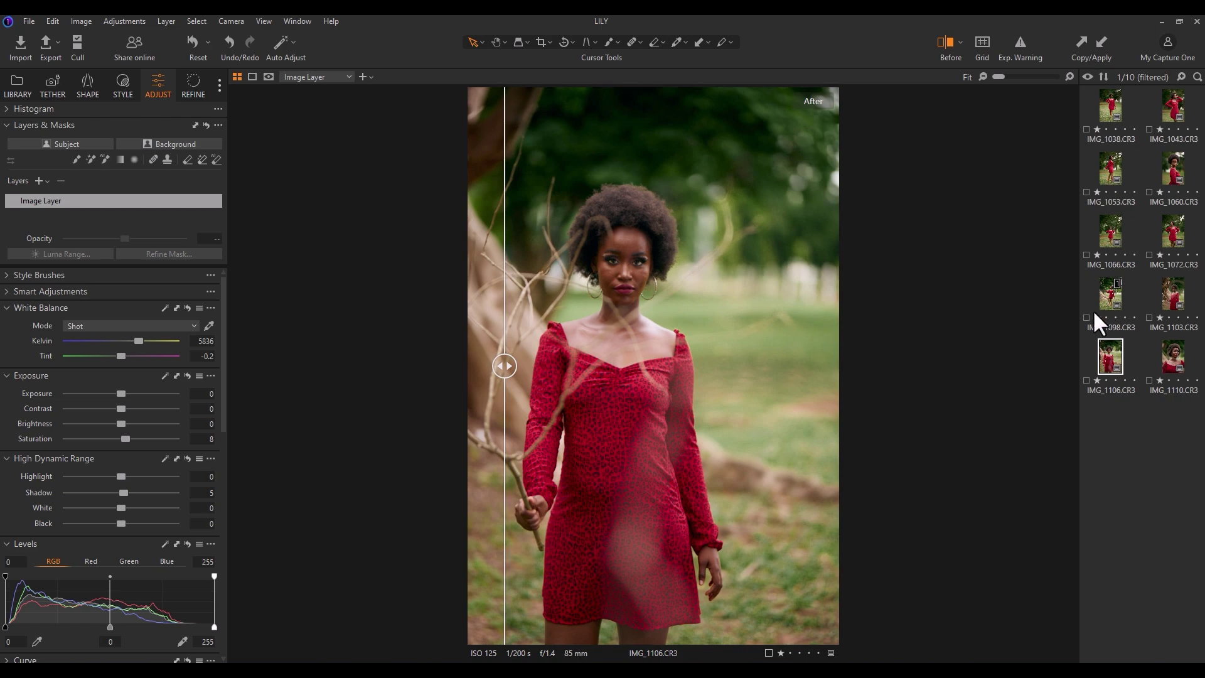
# Reset all ten selected images to default adjustments and turn off the Before view.
pyautogui.hotkey('ctrl', 'a')
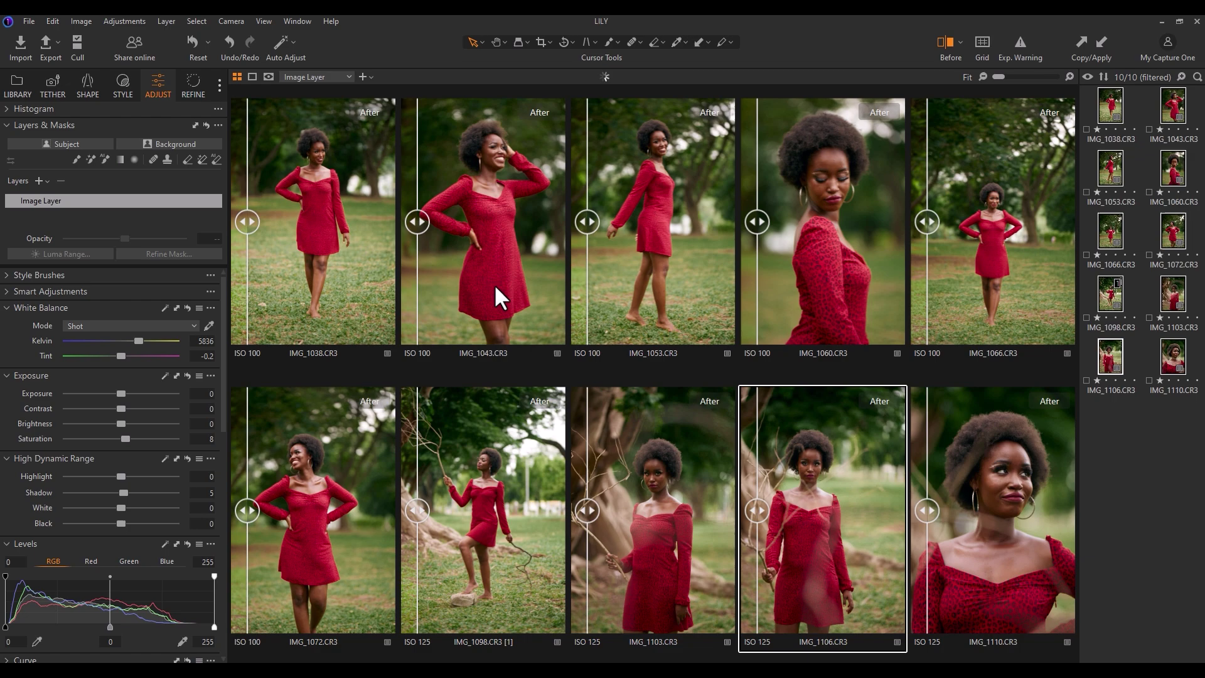
pyautogui.click(192, 42)
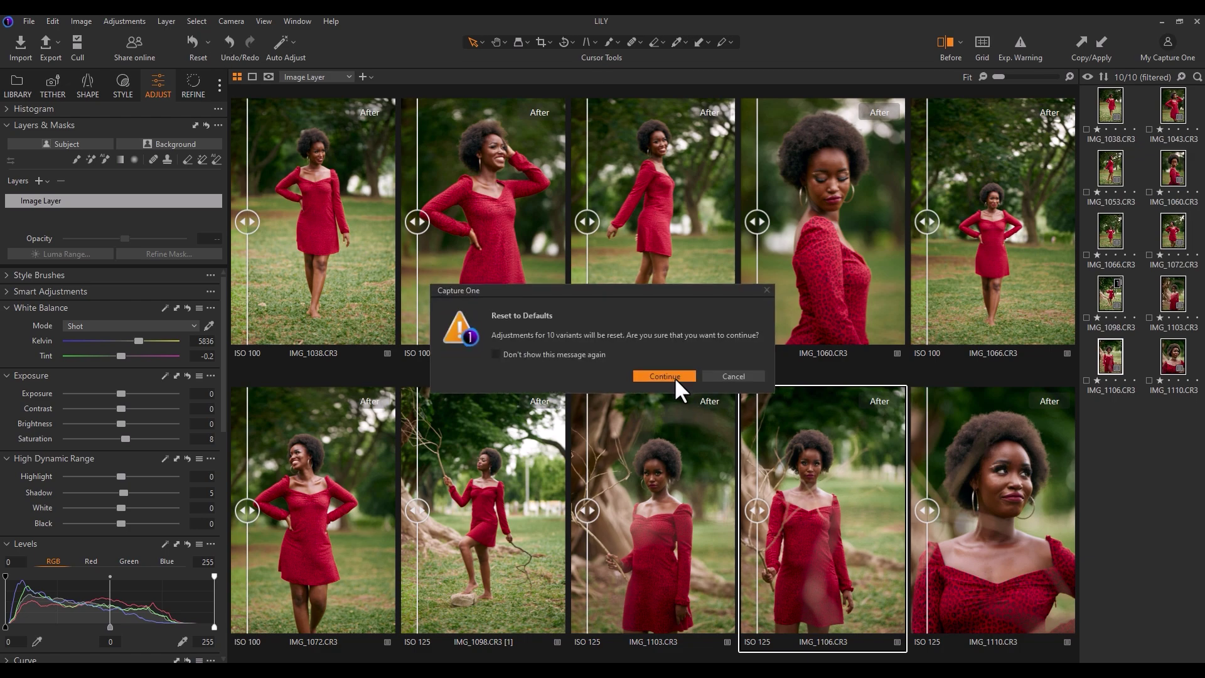
pyautogui.click(672, 374)
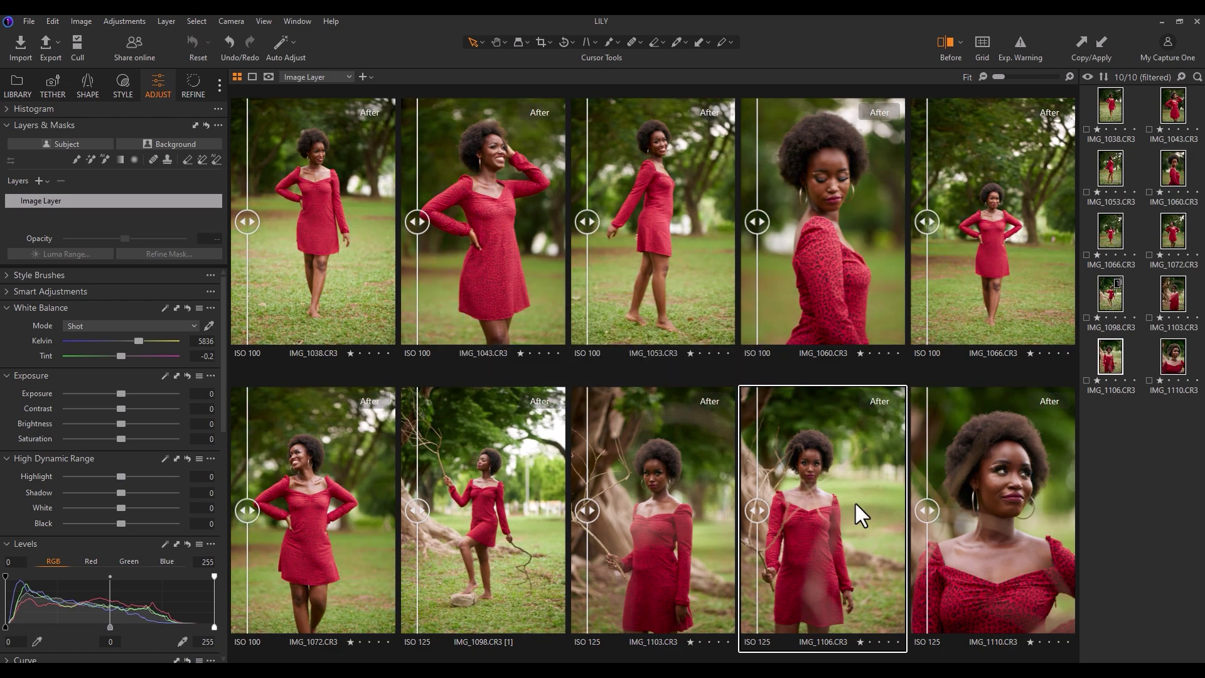
pyautogui.click(945, 40)
# Check each reset image from IMG_1043 through IMG_1106, ending on the IMG_1110 close-up.
pyautogui.click(1162, 491)
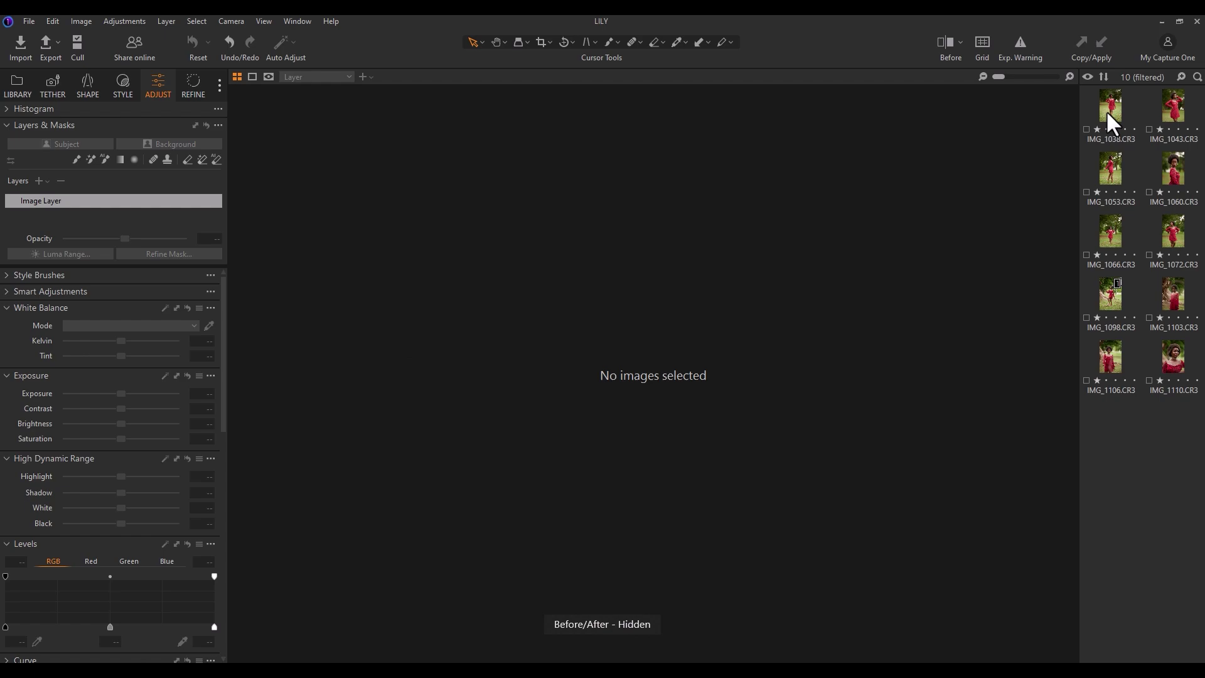
pyautogui.click(1180, 119)
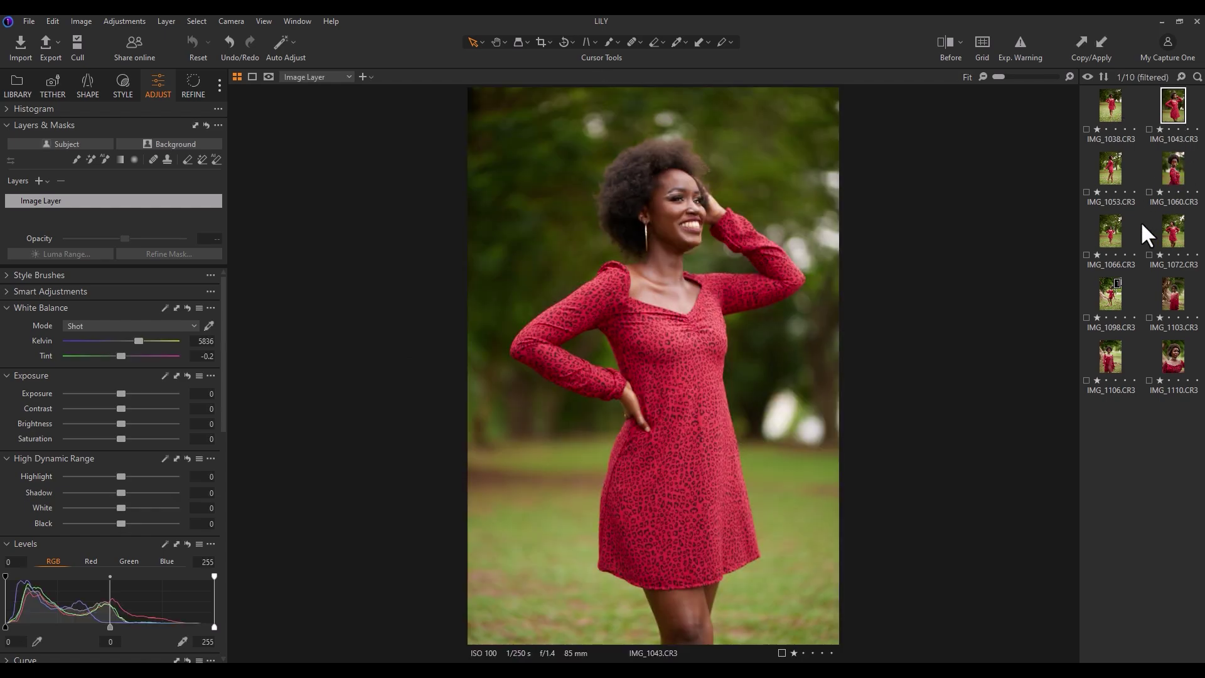
pyautogui.click(1111, 177)
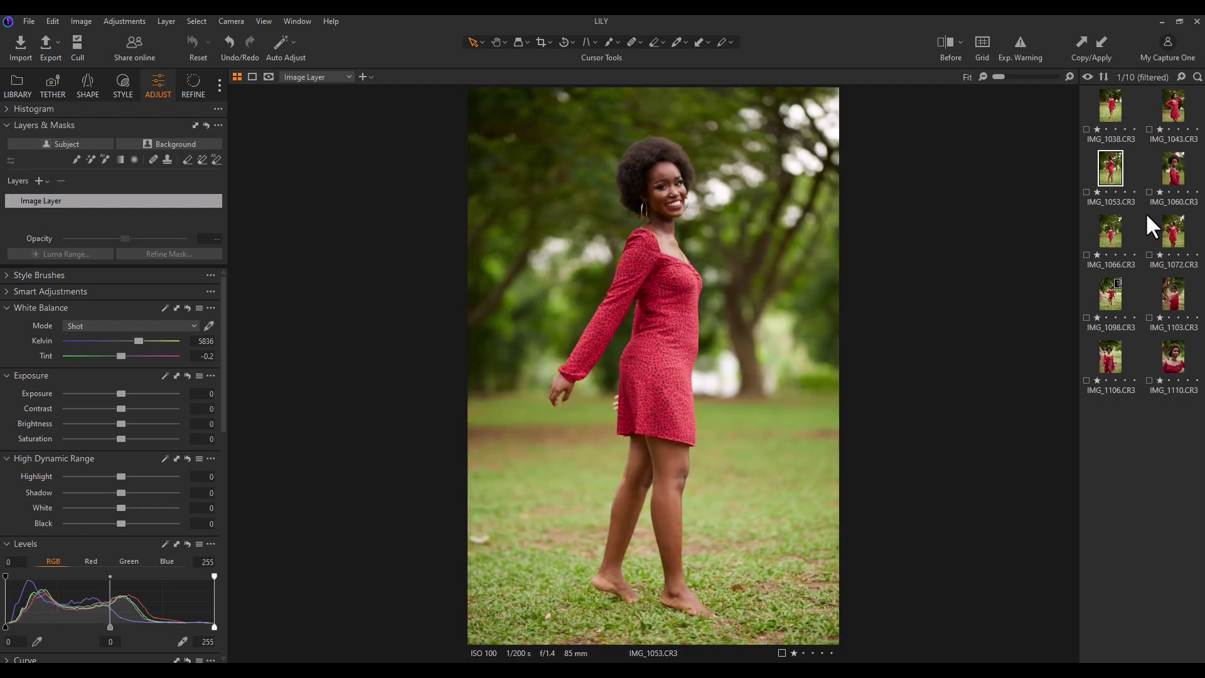
pyautogui.click(1174, 238)
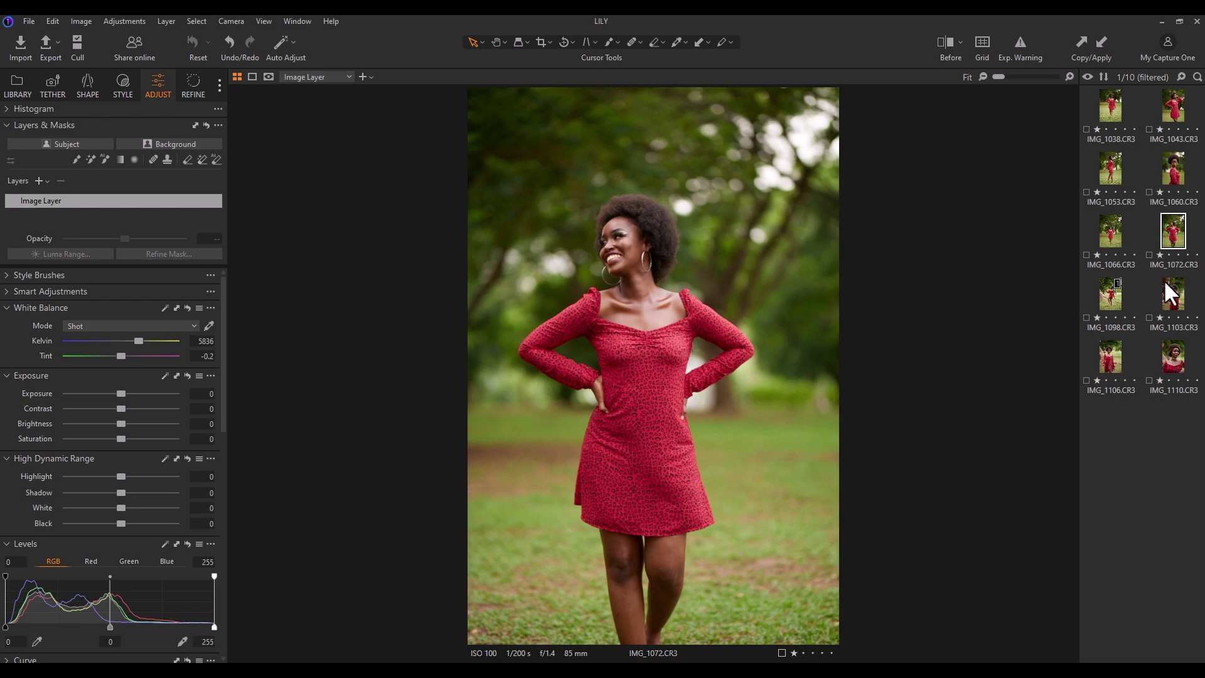
pyautogui.click(1106, 297)
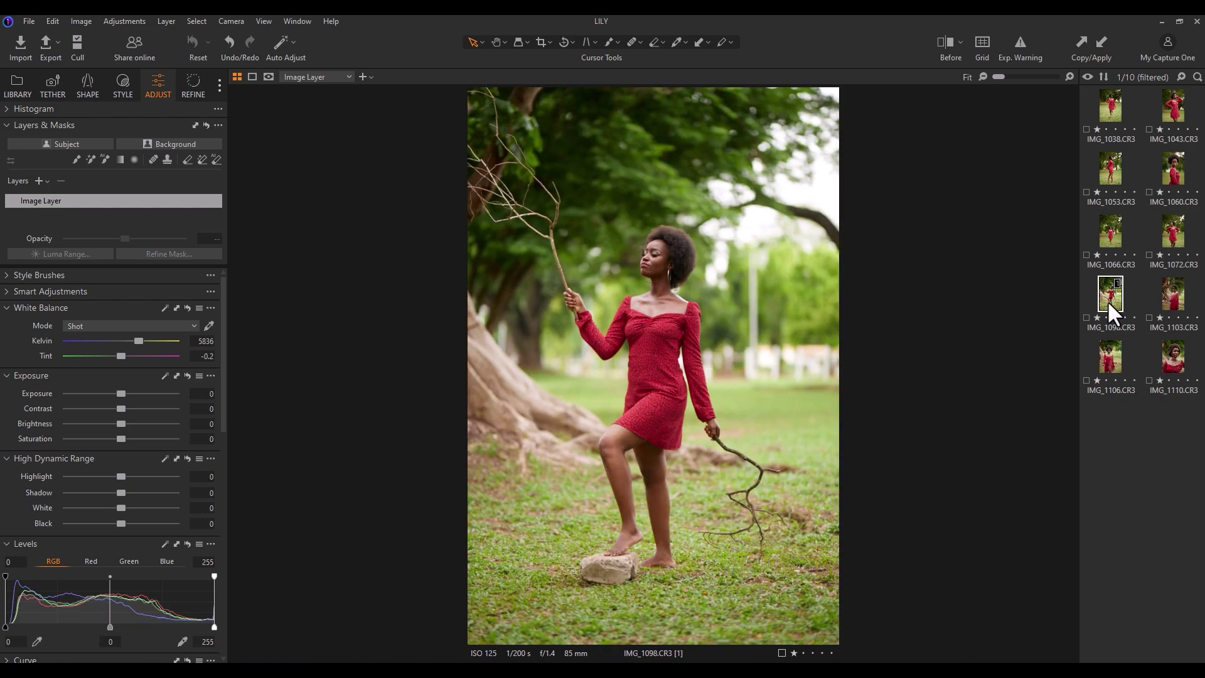
pyautogui.click(1172, 293)
pyautogui.click(1171, 358)
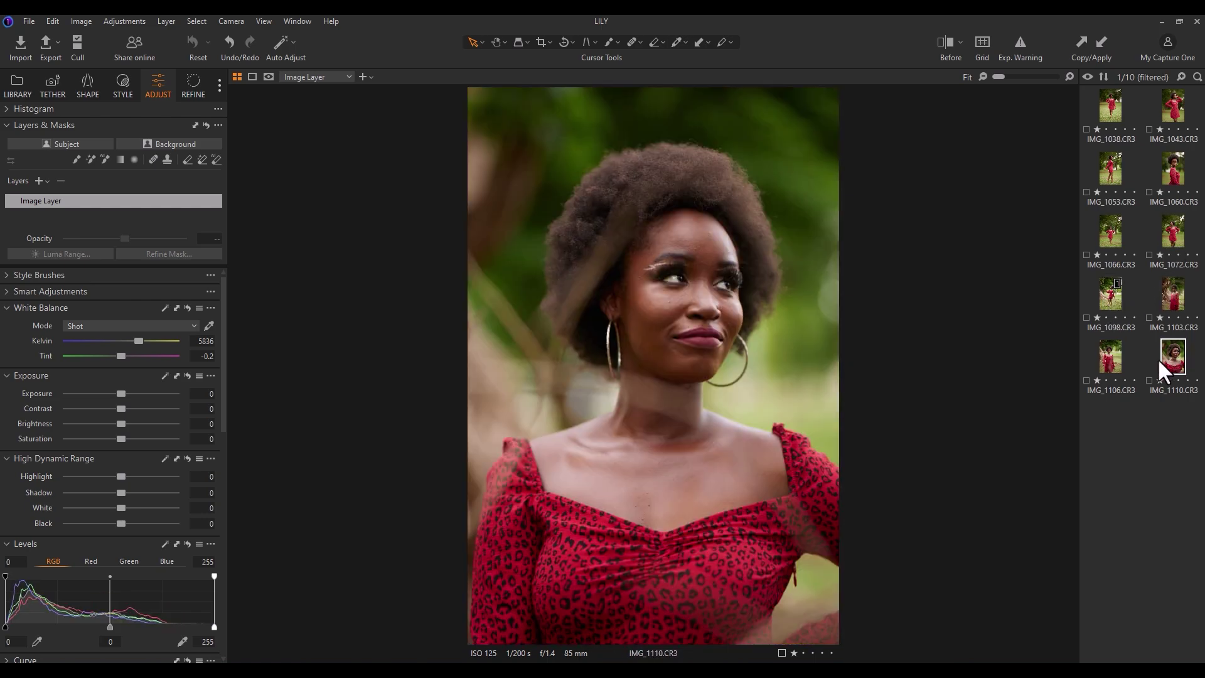
pyautogui.click(1108, 359)
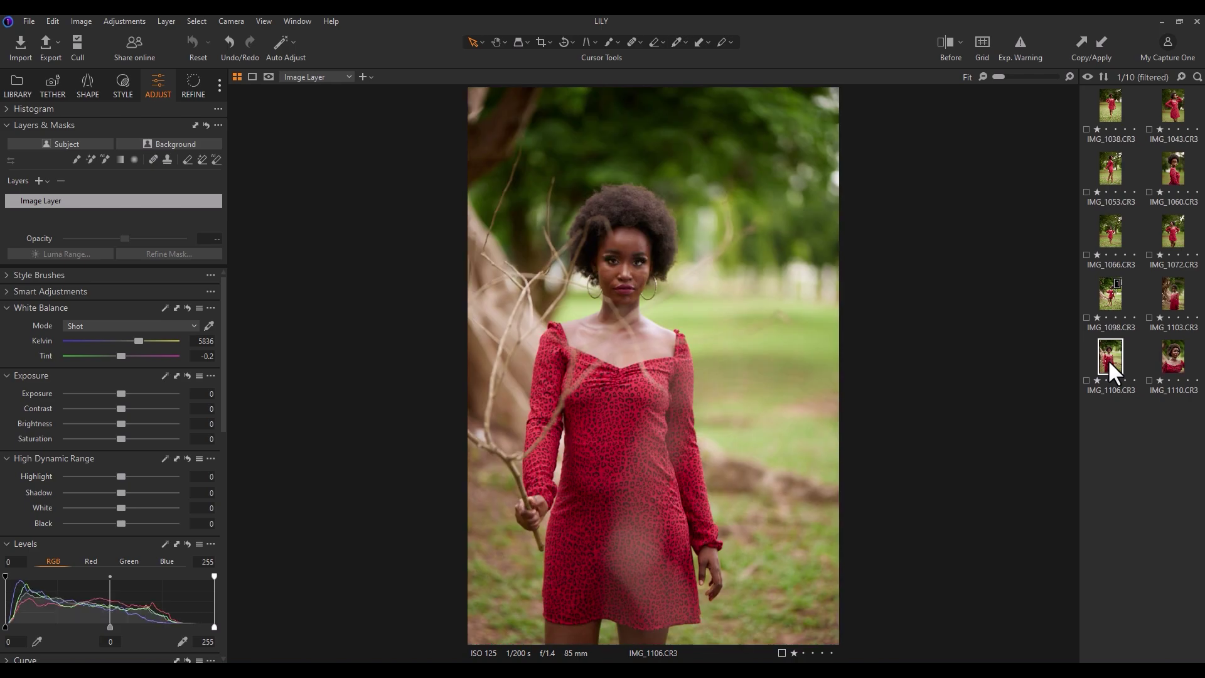
pyautogui.click(1175, 359)
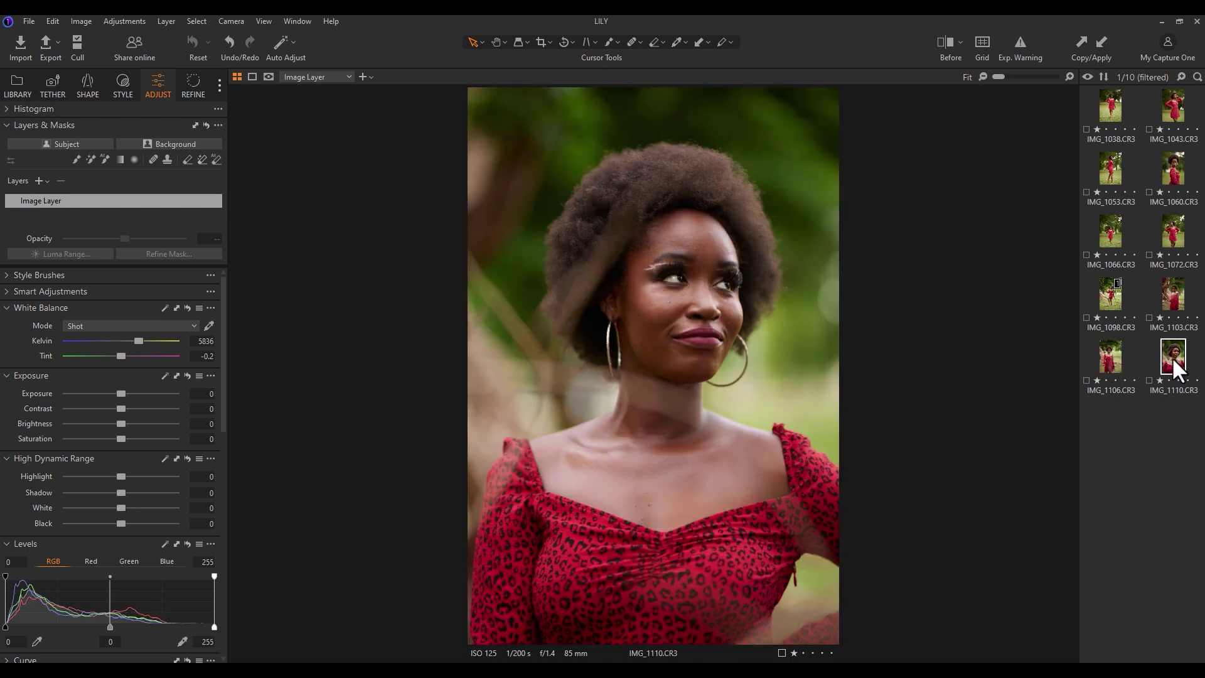
# Open IMG_1103 and add Filled Layer 1 as a New Filled Adjustment Layer.
pyautogui.click(1171, 295)
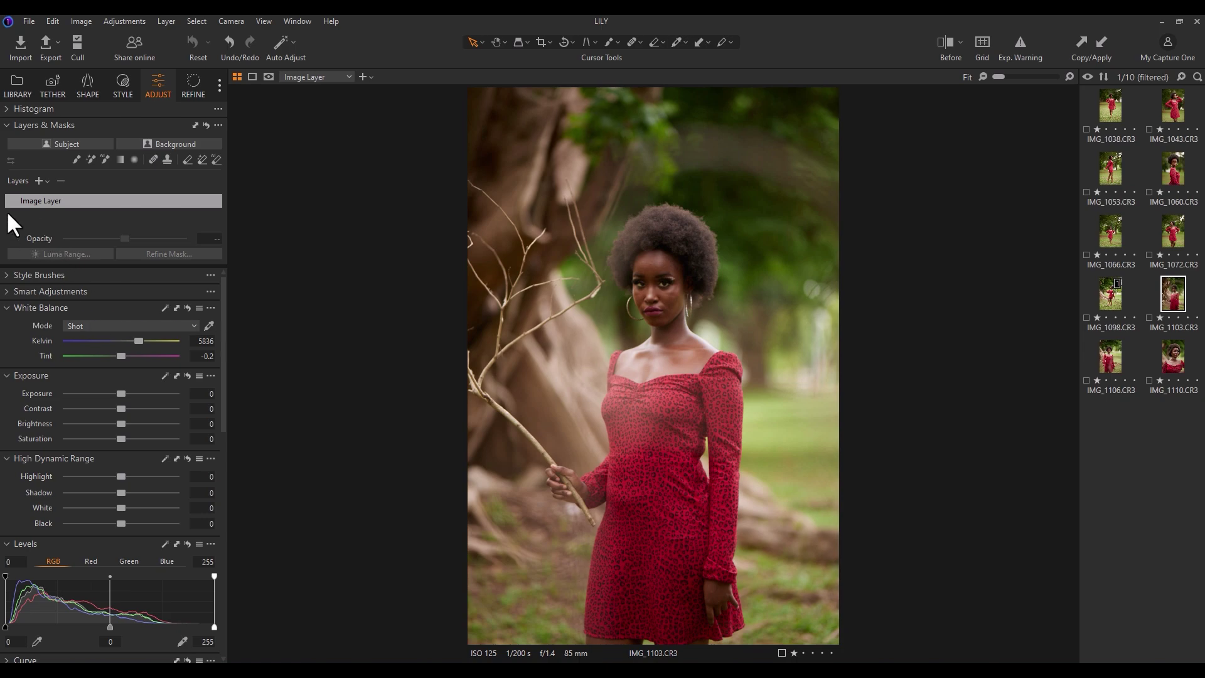
pyautogui.click(47, 180)
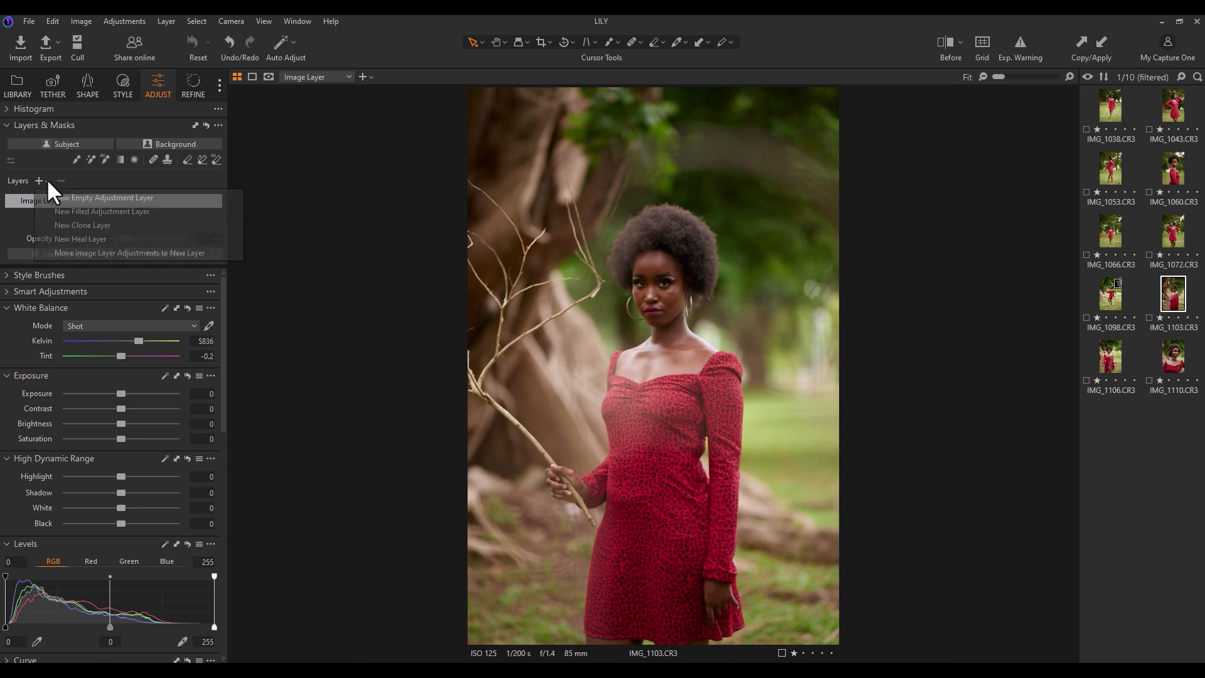
pyautogui.click(71, 212)
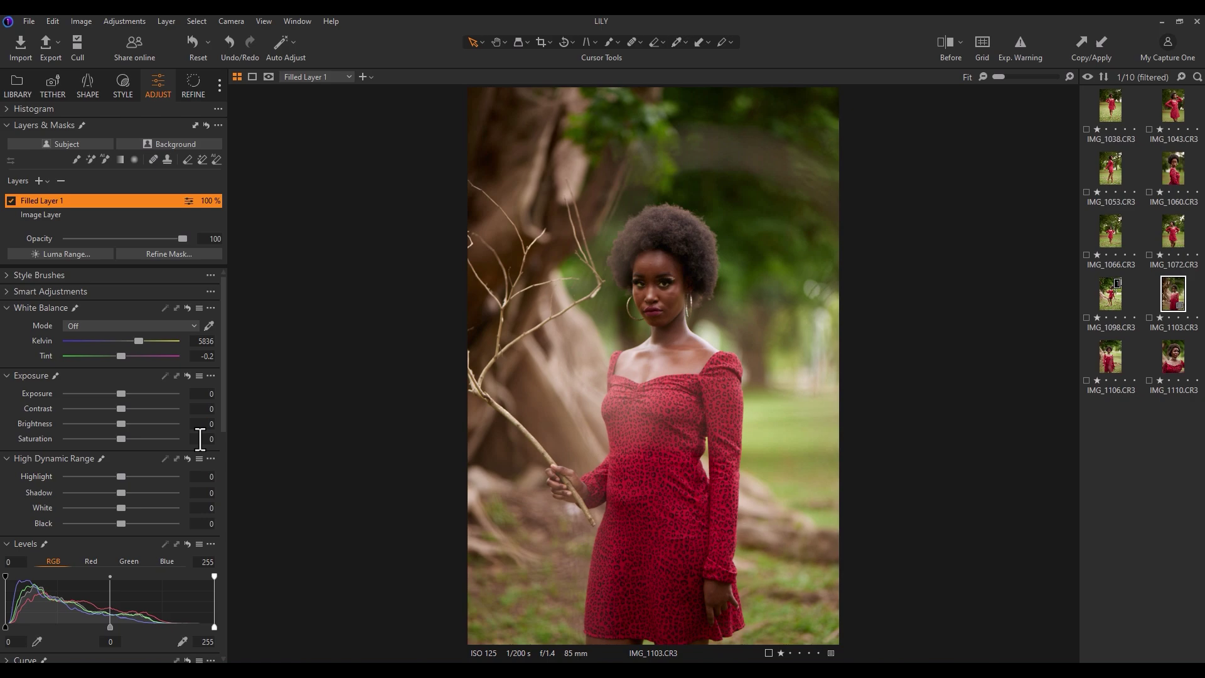
# Set the HDR Shadow value on Filled Layer 1, entering 10 and adjusting it to 8.
pyautogui.click(103, 108)
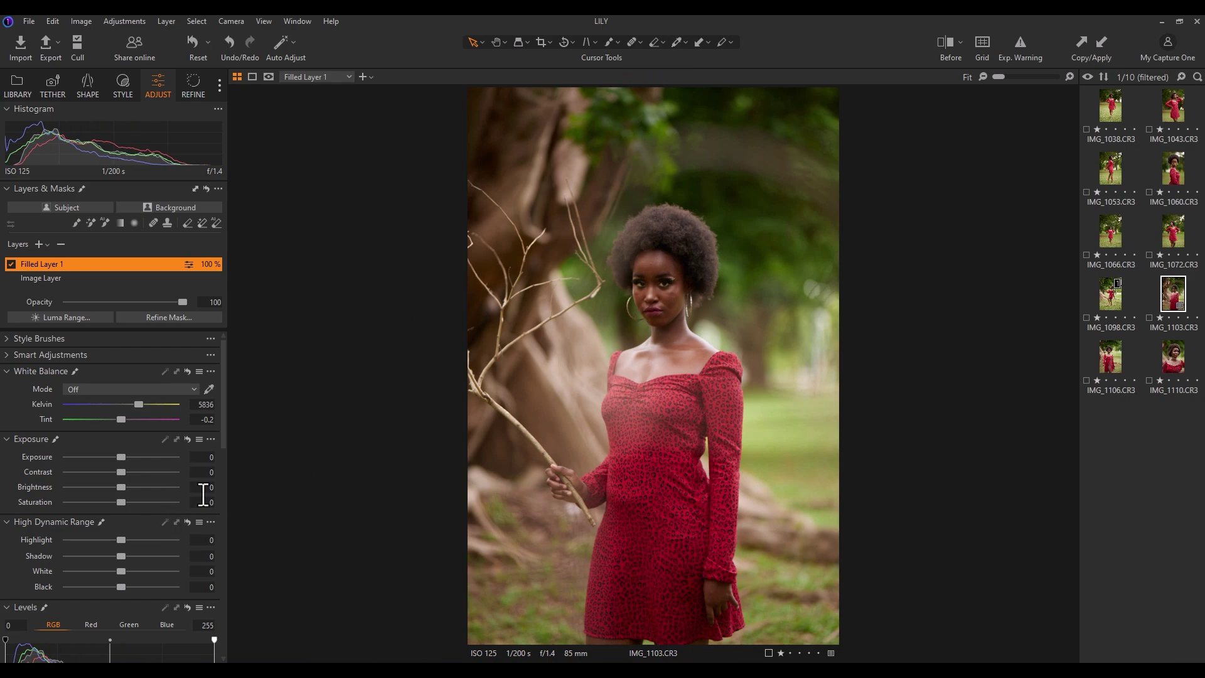
pyautogui.click(202, 556)
pyautogui.write('10')
pyautogui.press('Return')
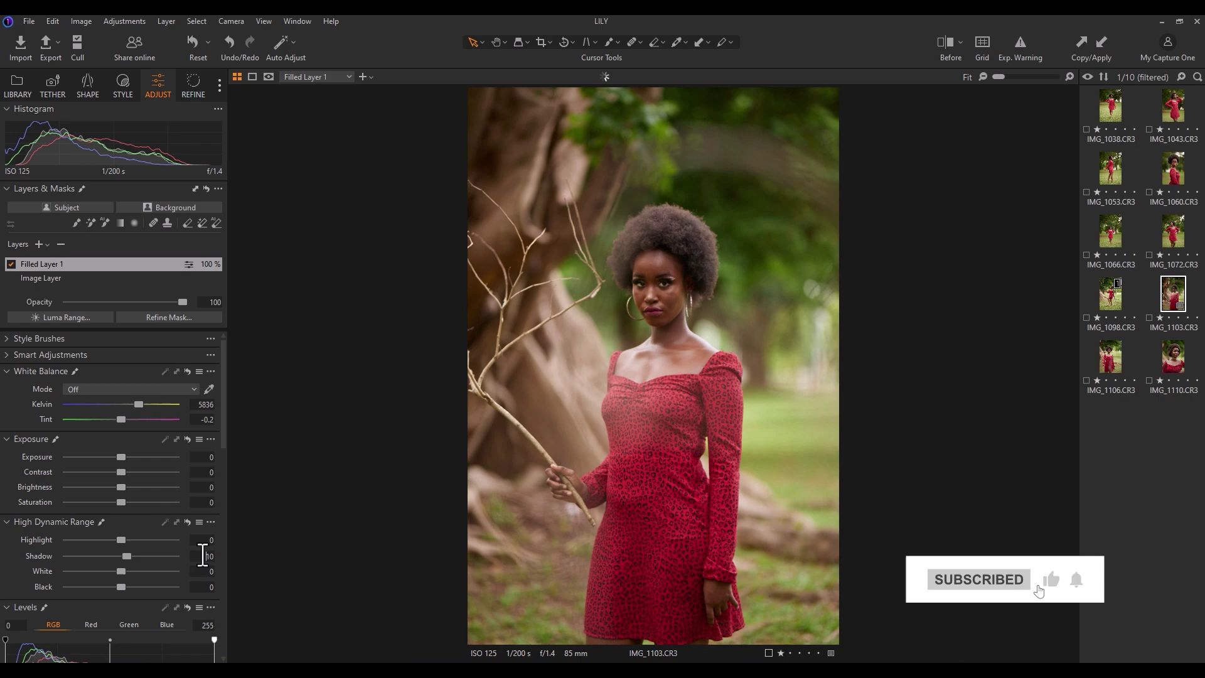
pyautogui.scroll(-2, 202, 556)
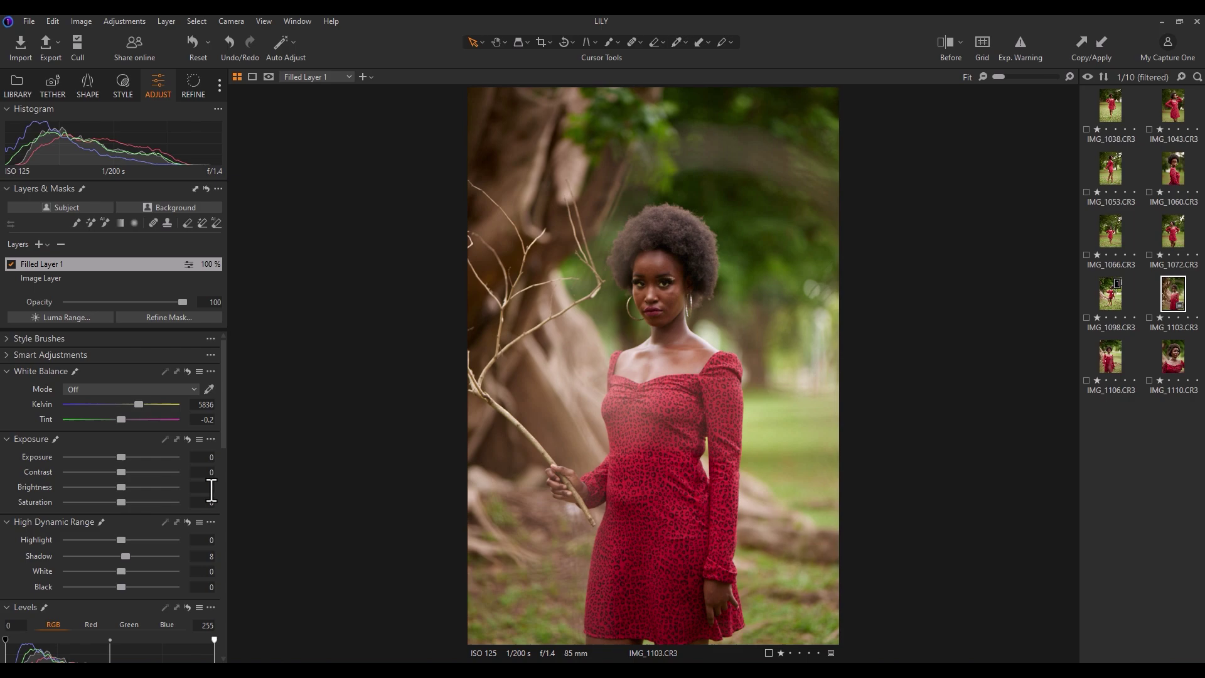
pyautogui.scroll(5, 211, 492)
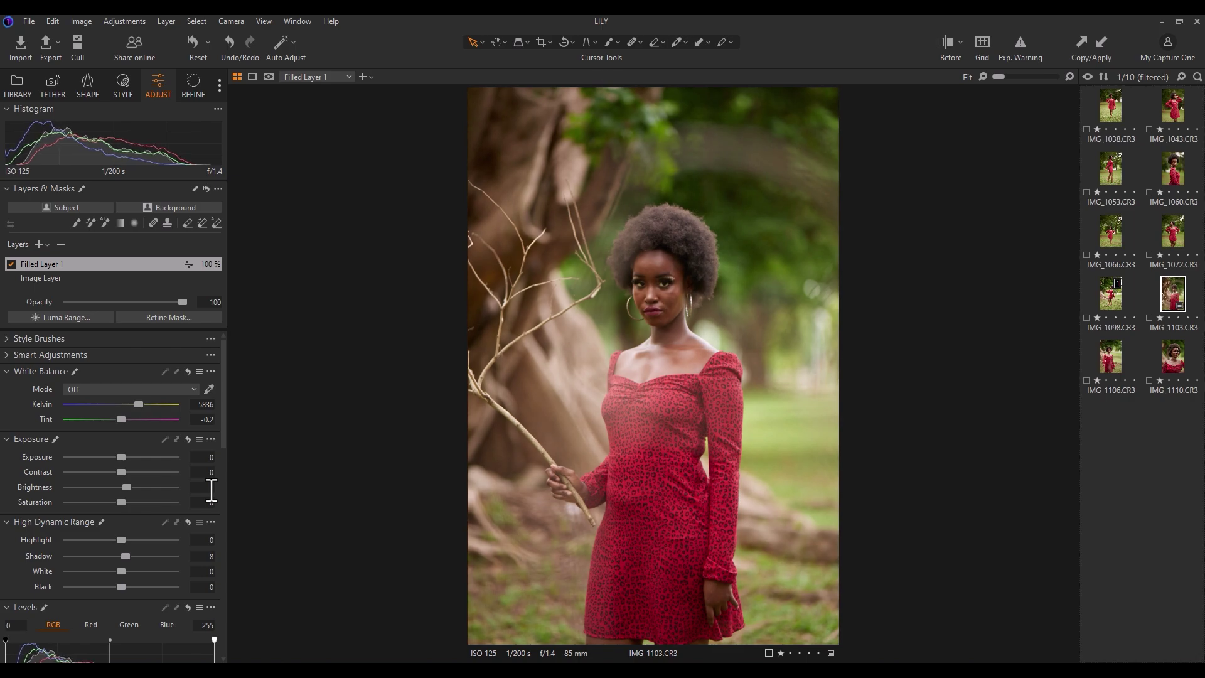
pyautogui.click(64, 110)
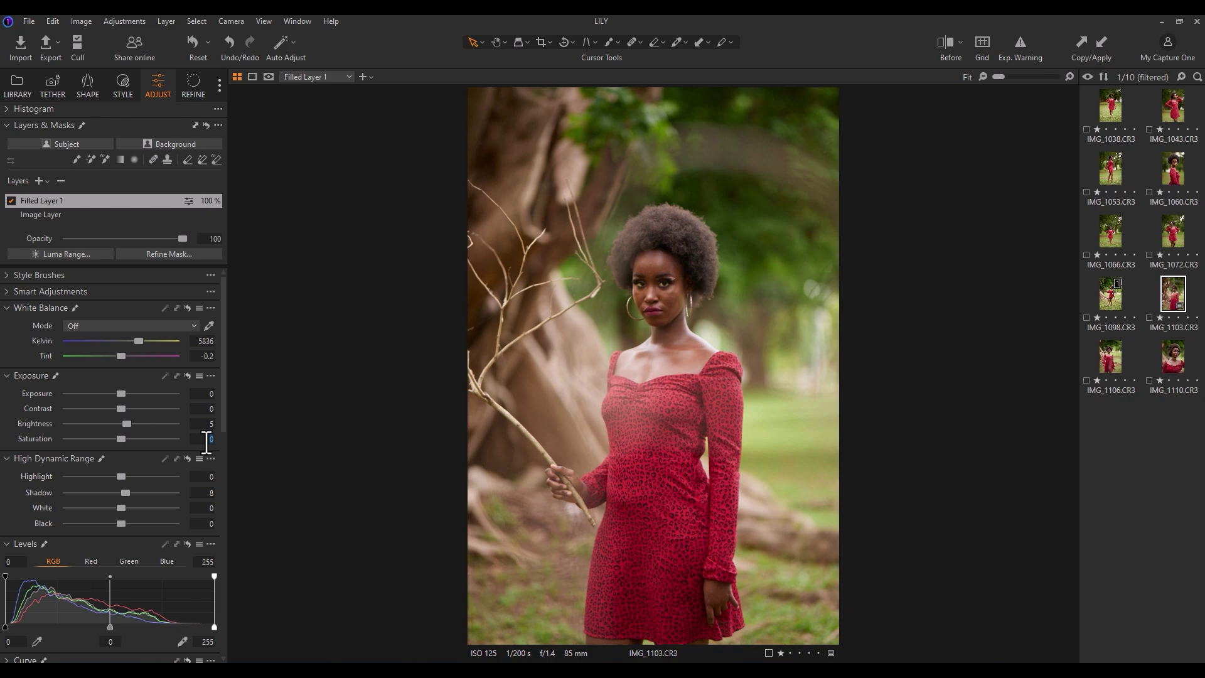
# Set Saturation to 10 and compare the lifted portrait with the original using Before/After.
pyautogui.write('10')
pyautogui.press('Return')
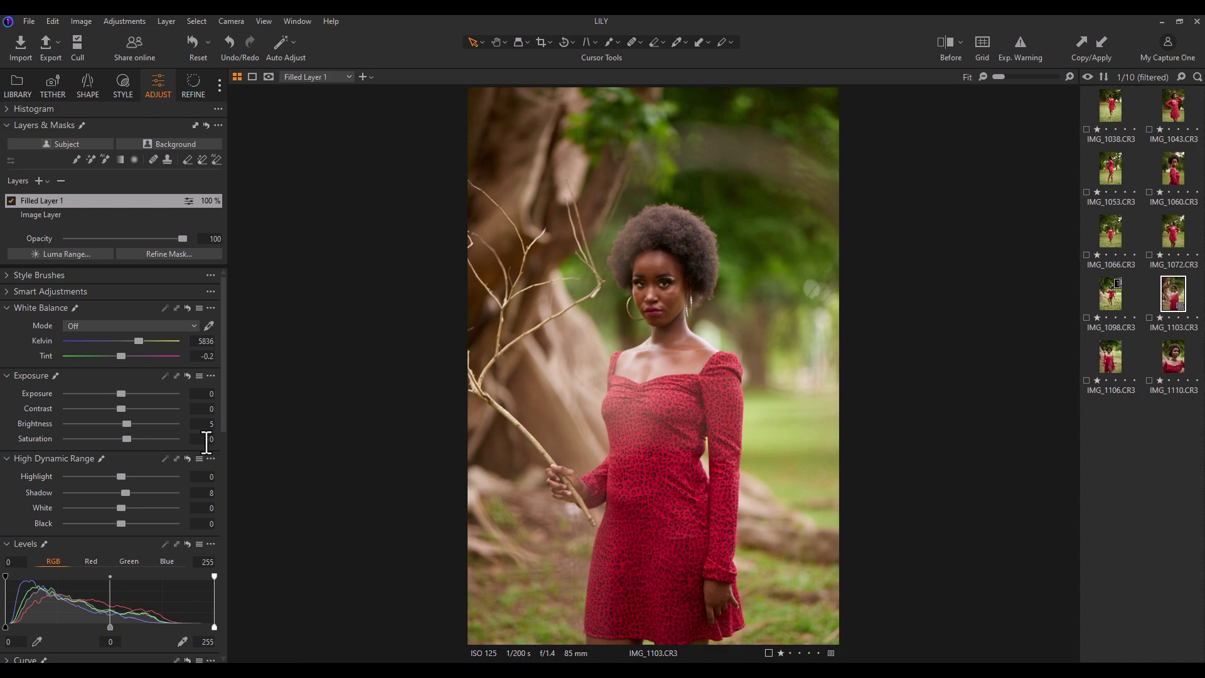
pyautogui.click(949, 38)
pyautogui.moveTo(653, 366); pyautogui.dragTo(458, 381)
pyautogui.scroll(10, 211, 411)
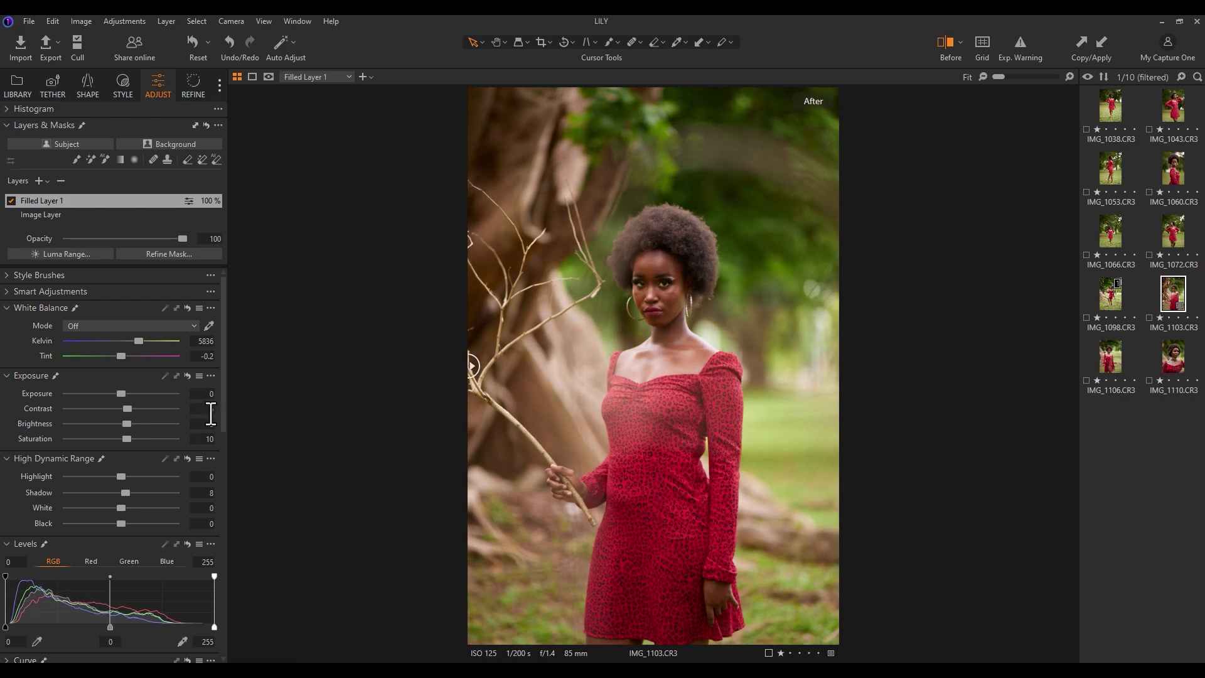
pyautogui.scroll(-1, 211, 414)
pyautogui.moveTo(453, 360); pyautogui.dragTo(457, 419)
pyautogui.moveTo(222, 378); pyautogui.dragTo(223, 414)
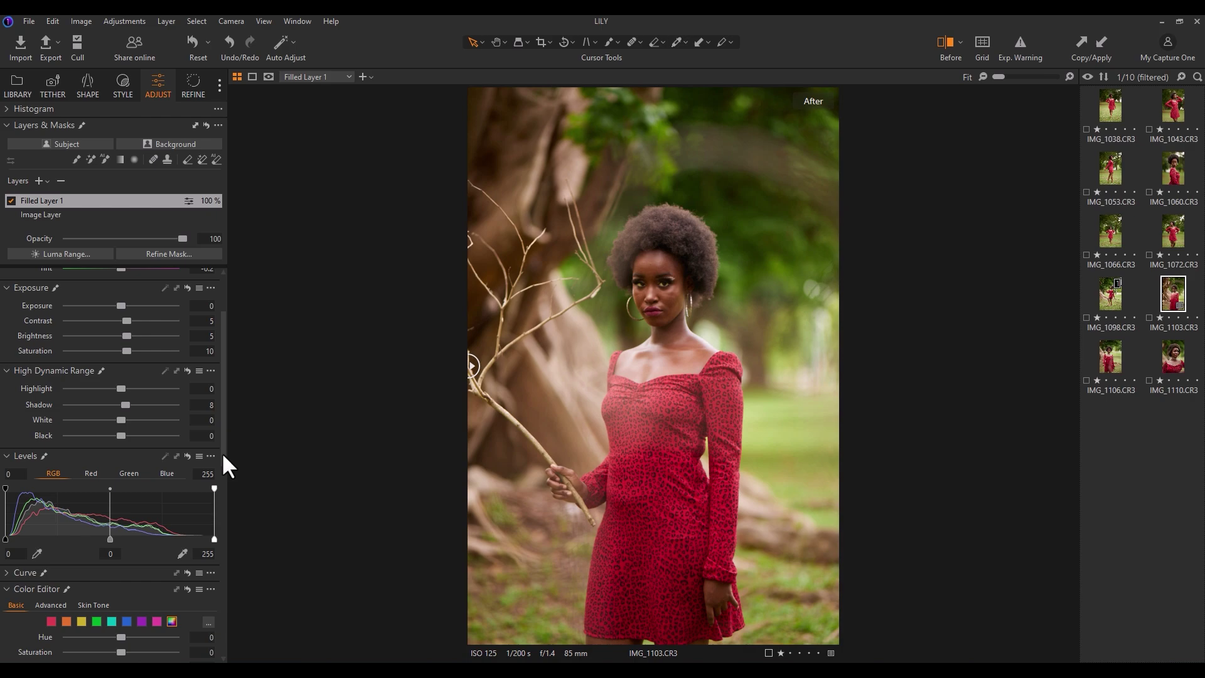
# Scroll the Adjust panel down to reveal the Color Editor and Color Balance tools.
pyautogui.moveTo(223, 455); pyautogui.dragTo(220, 528)
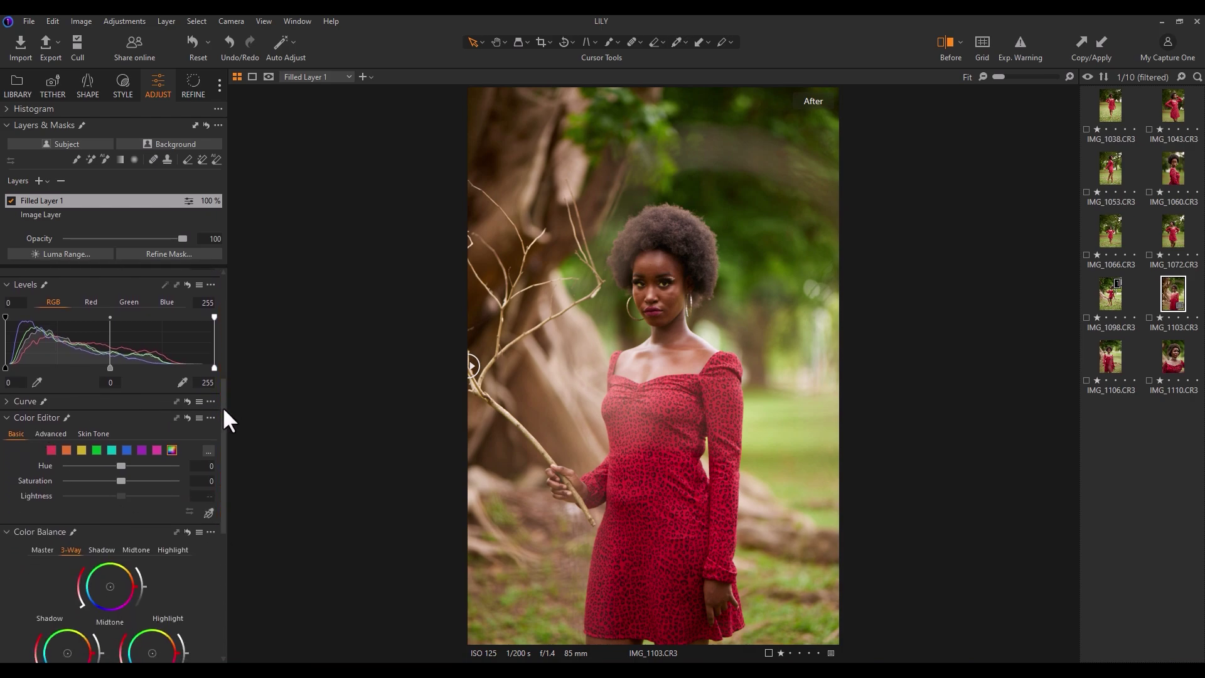
pyautogui.scroll(-1, 222, 406)
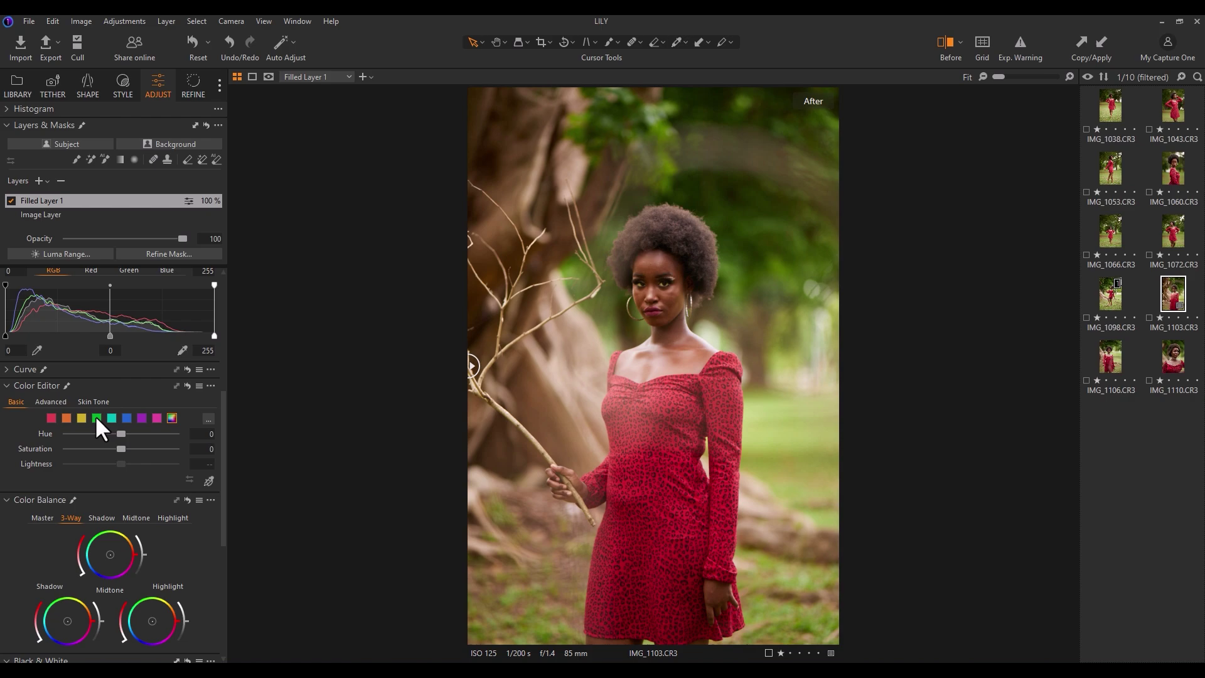
# Give the red range Saturation 10 and Lightness -10, keeping them after testing a reset.
pyautogui.click(52, 418)
pyautogui.write('10')
pyautogui.write('-10')
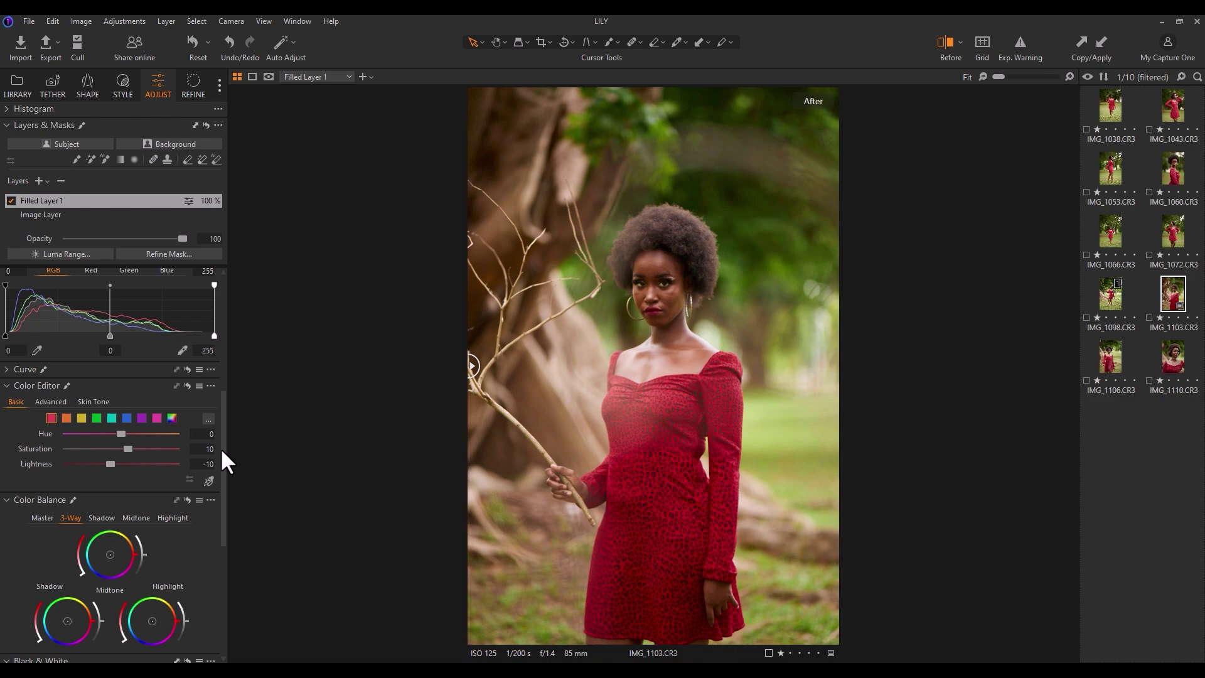
pyautogui.click(188, 385)
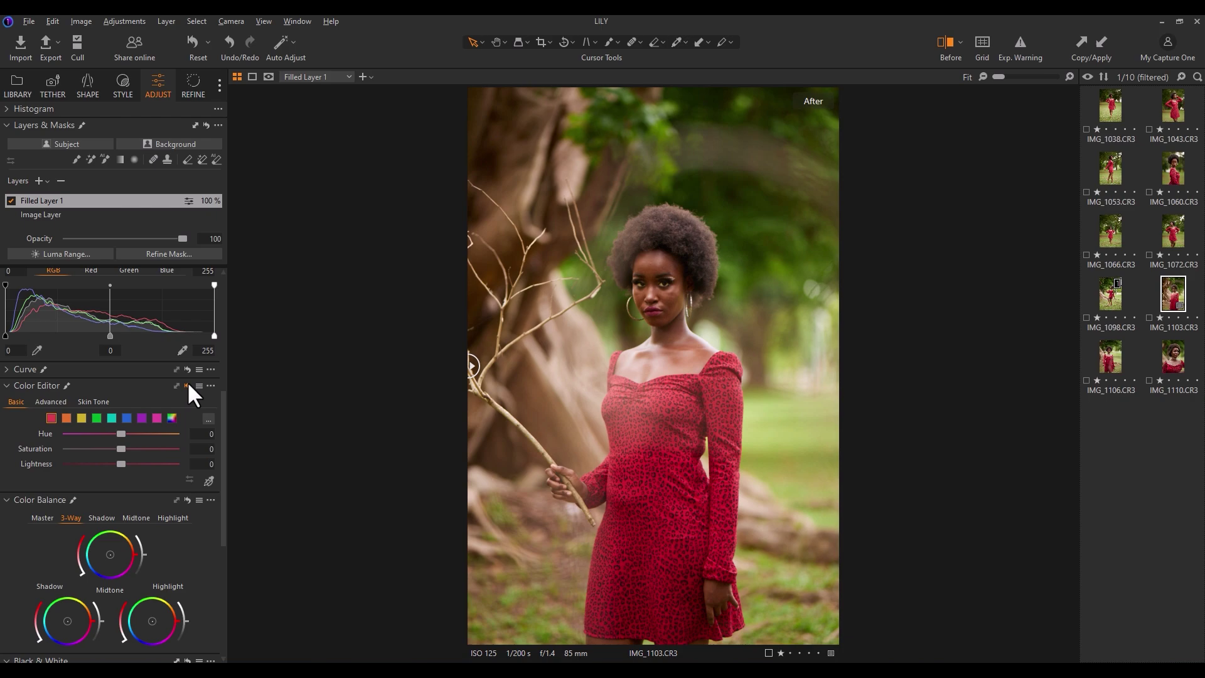
pyautogui.hotkey('ctrl', 'z')
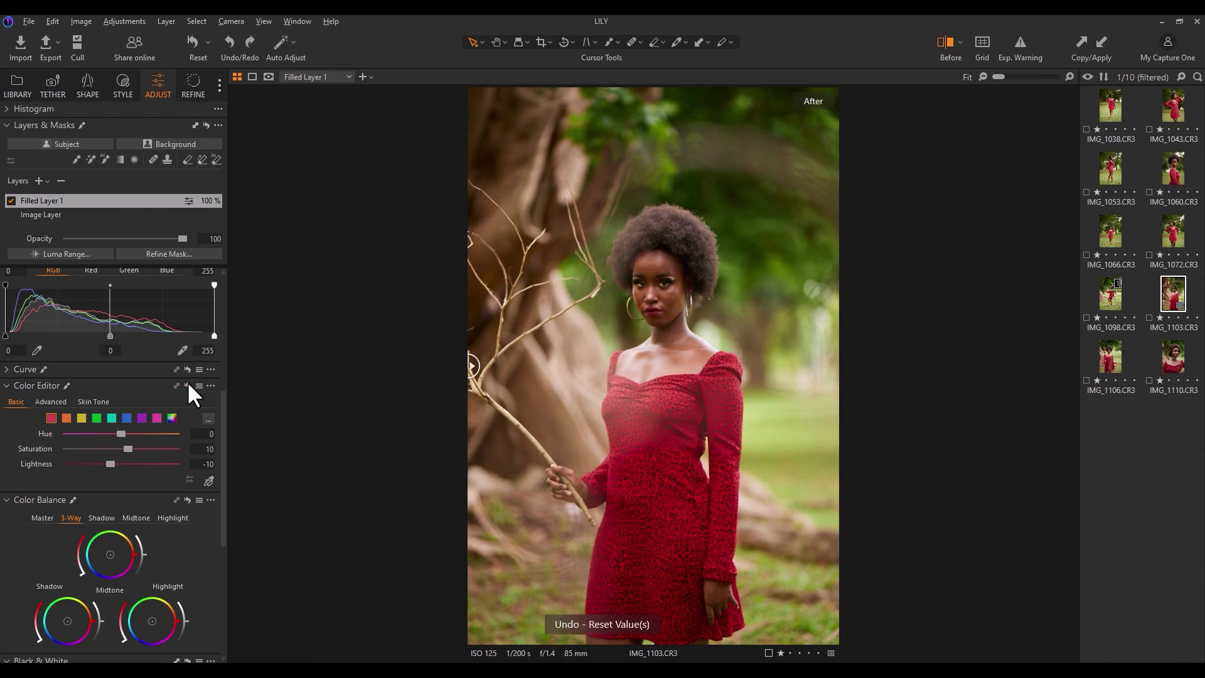
pyautogui.hotkey('ctrl', 'z')
pyautogui.hotkey('ctrl', 'shift', 'z')
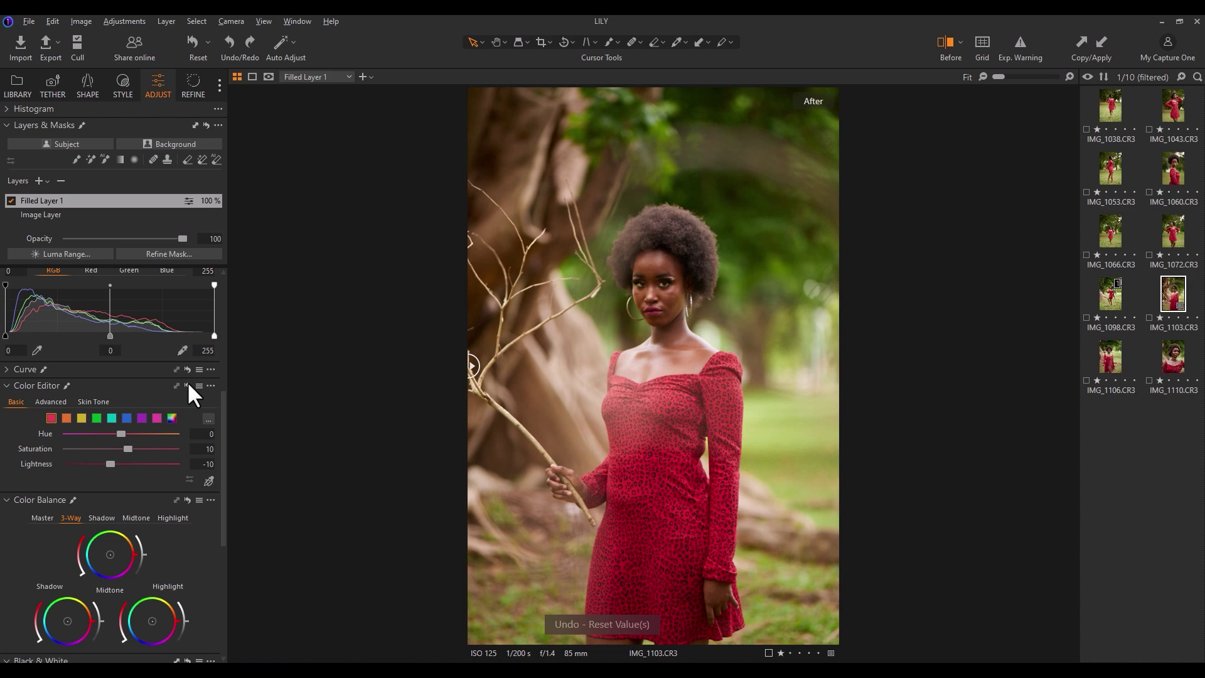
pyautogui.hotkey('ctrl', 'z')
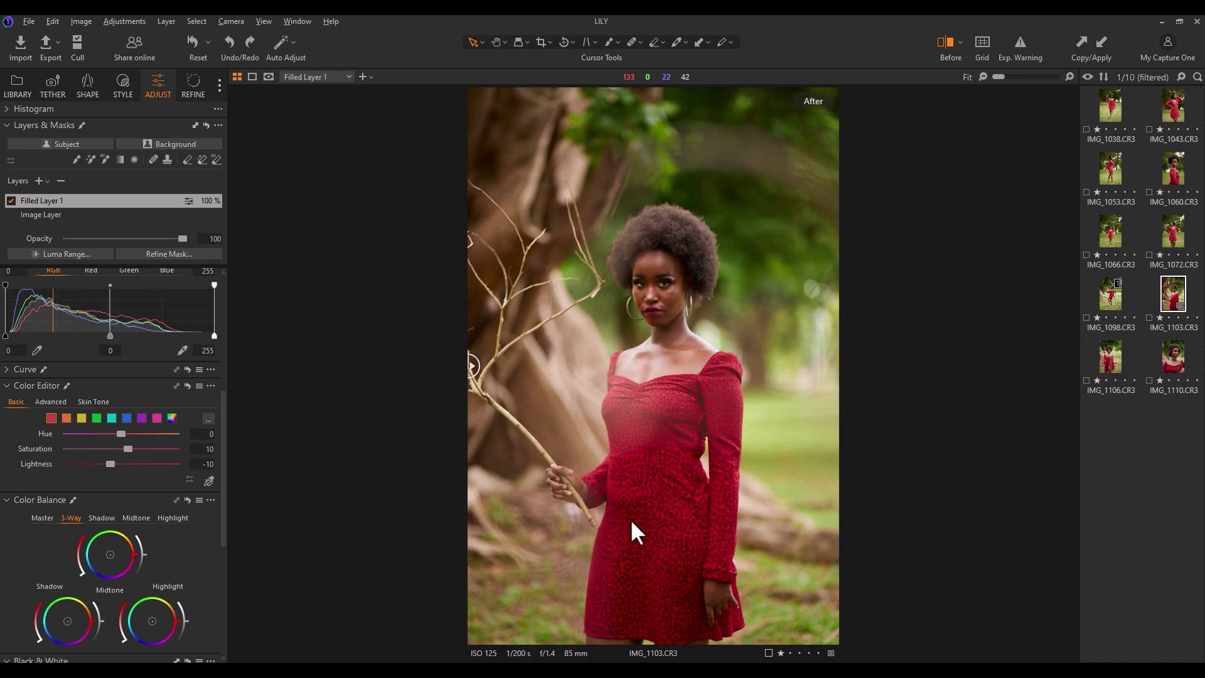
# Preview desaturated oranges, reset, then enter orange Saturation 10 and Lightness -10 and compare.
pyautogui.click(67, 418)
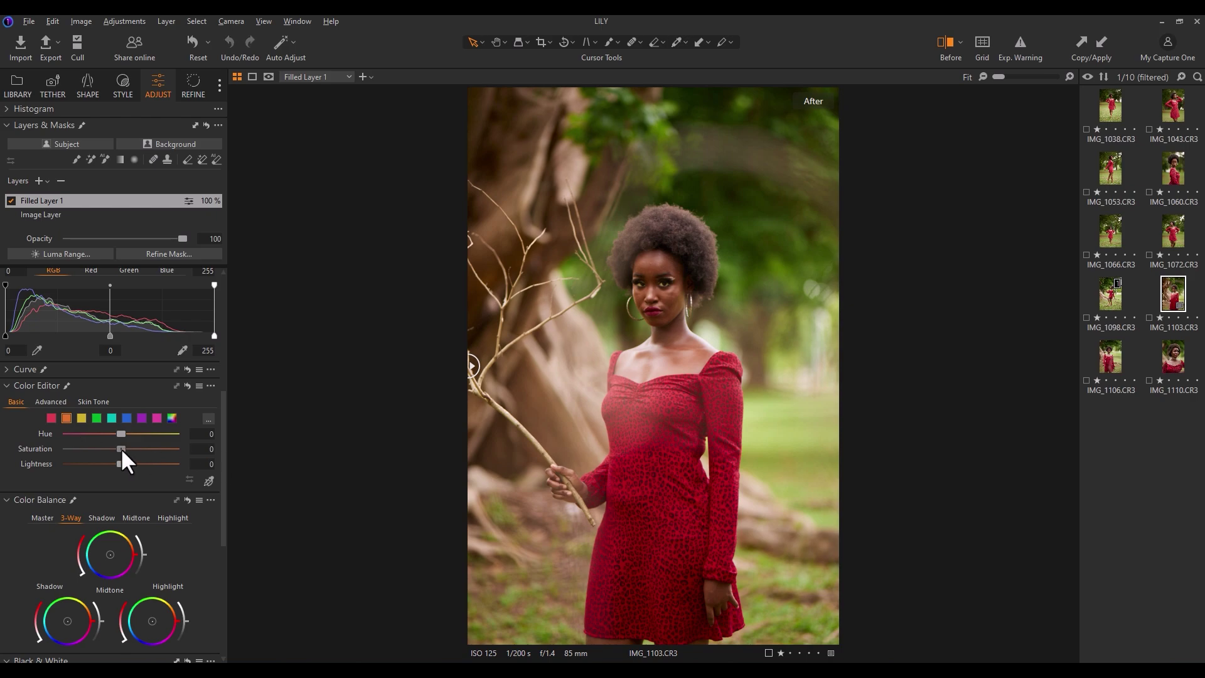
pyautogui.moveTo(121, 449); pyautogui.dragTo(1, 451)
pyautogui.doubleClick(66, 449)
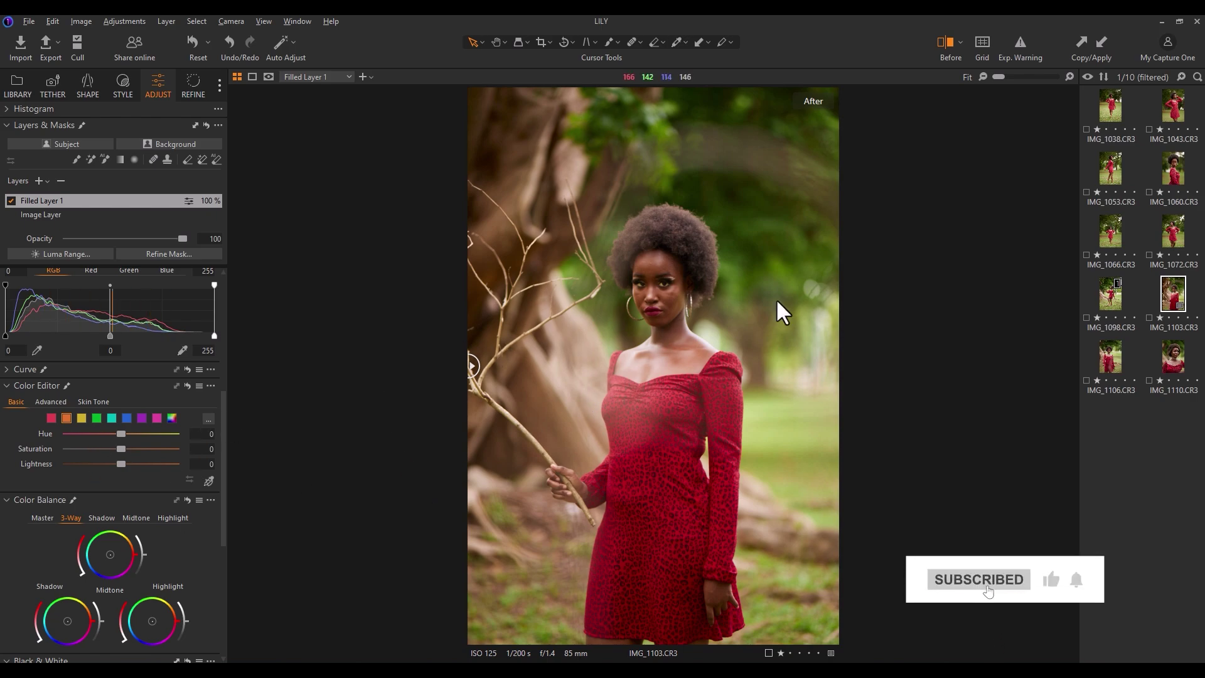
pyautogui.click(205, 451)
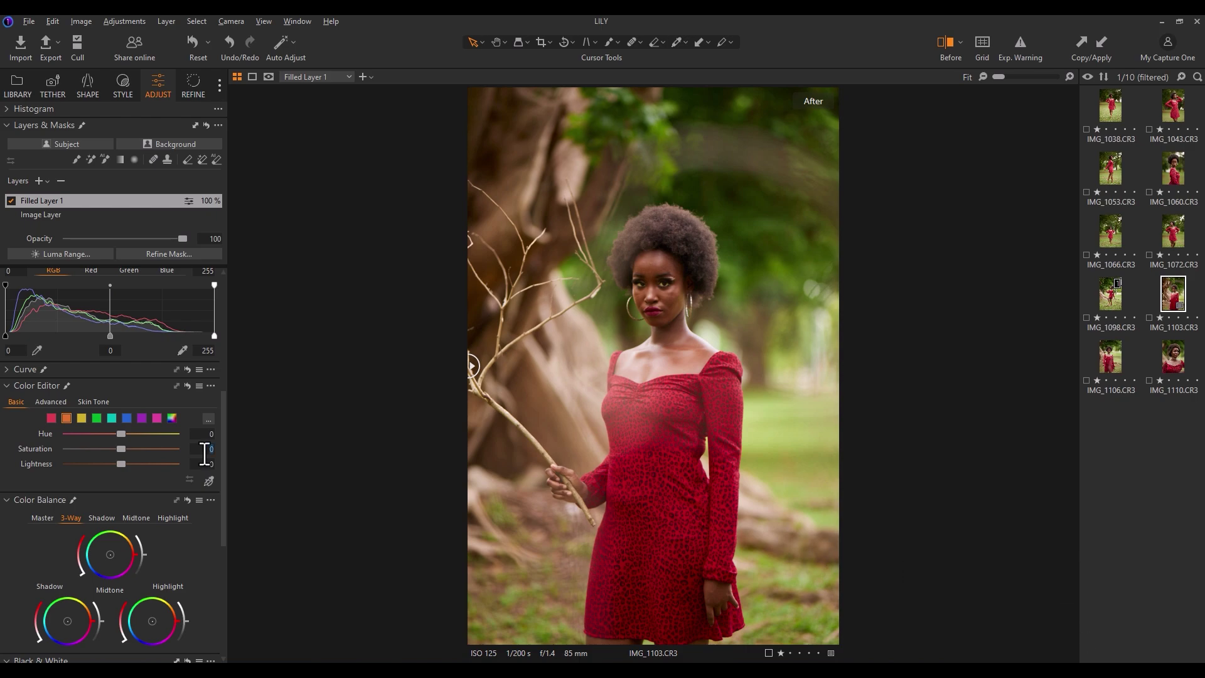
pyautogui.write('10')
pyautogui.press('Return')
pyautogui.click(207, 465)
pyautogui.write('-10')
pyautogui.press('Return')
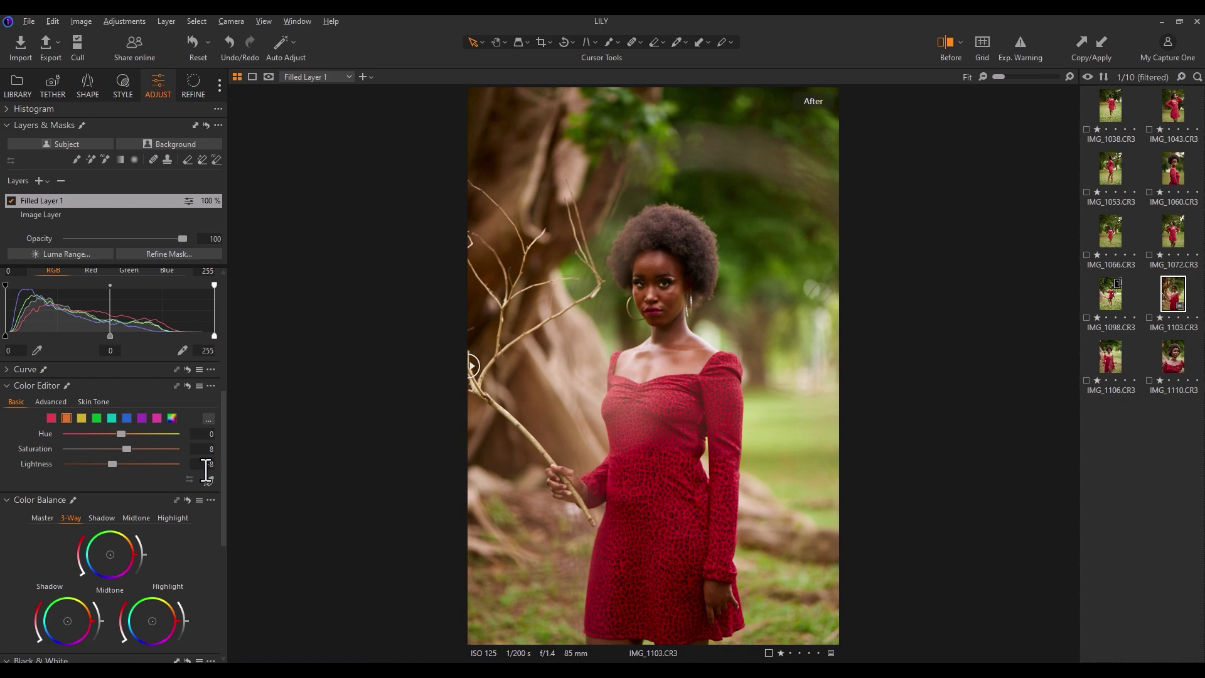
pyautogui.click(200, 449)
pyautogui.moveTo(472, 366); pyautogui.dragTo(424, 370)
# Preview the yellows fully desaturated, reset, then set yellow Saturation to -10.
pyautogui.click(80, 419)
pyautogui.moveTo(121, 450); pyautogui.dragTo(2, 442)
pyautogui.doubleClick(68, 449)
pyautogui.write('-10')
pyautogui.press('Return')
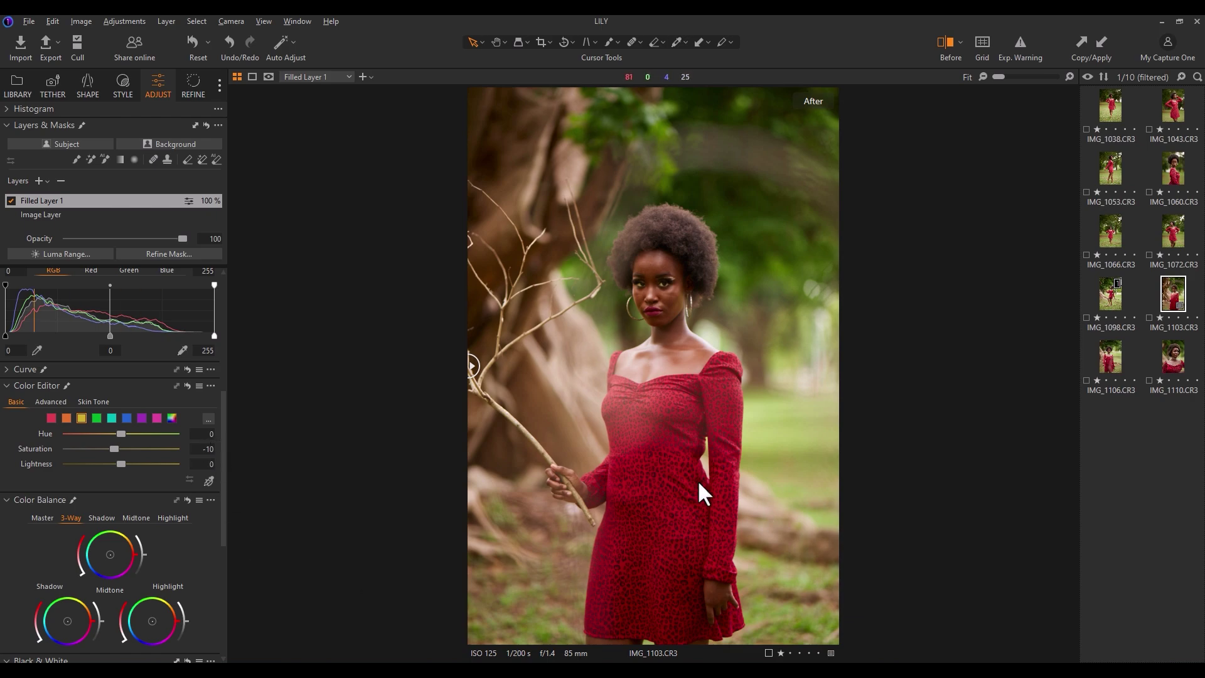
# Set the green range to Hue 2, Saturation -5 and Lightness -30, then compare with the original.
pyautogui.click(95, 420)
pyautogui.scroll(3, 211, 435)
pyautogui.scroll(-10, 210, 457)
pyautogui.scroll(-20, 211, 464)
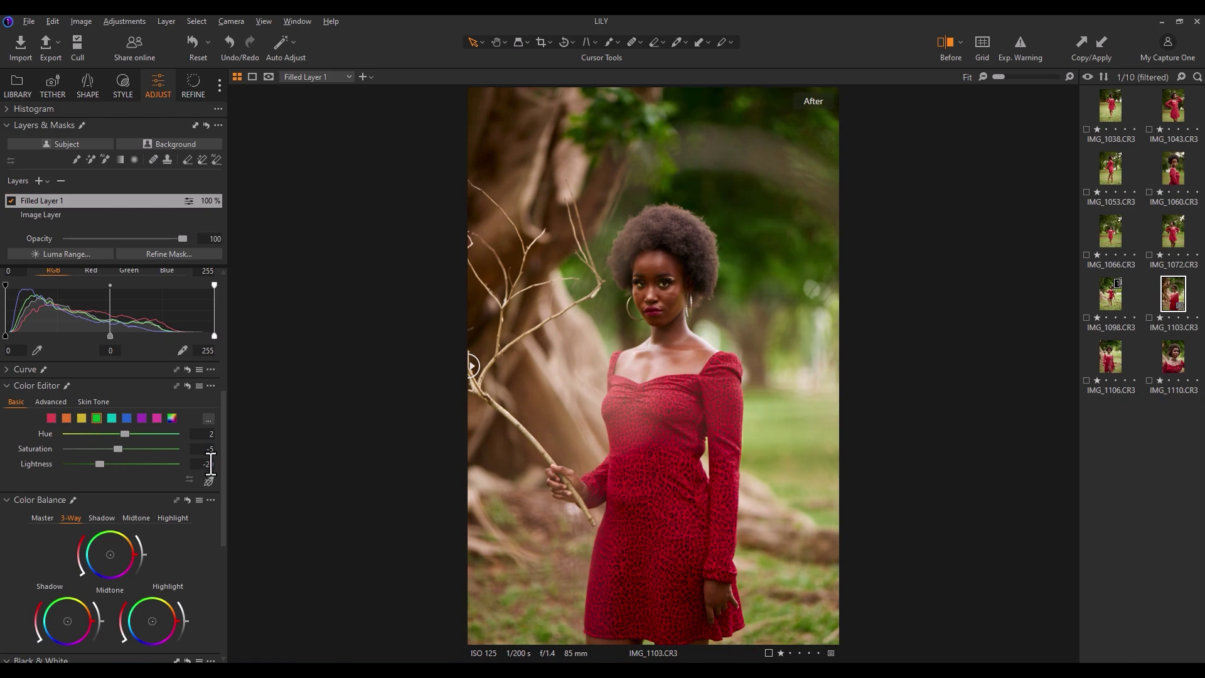
pyautogui.scroll(-12, 210, 464)
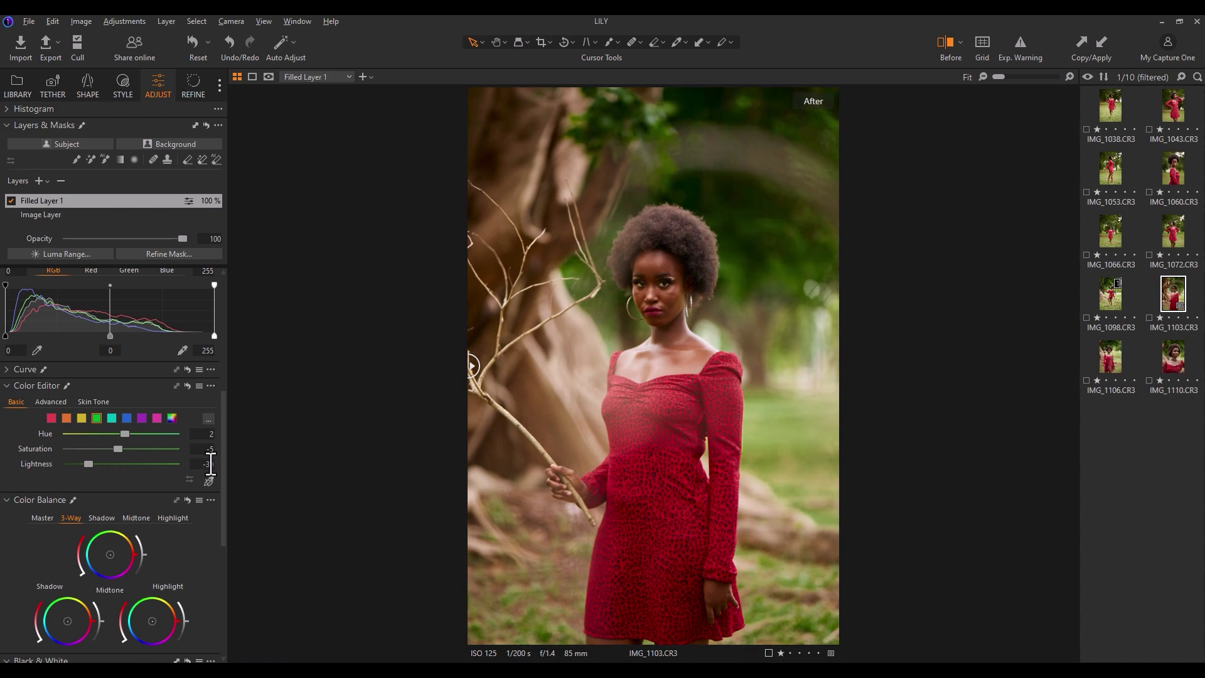
pyautogui.moveTo(464, 370); pyautogui.dragTo(415, 430)
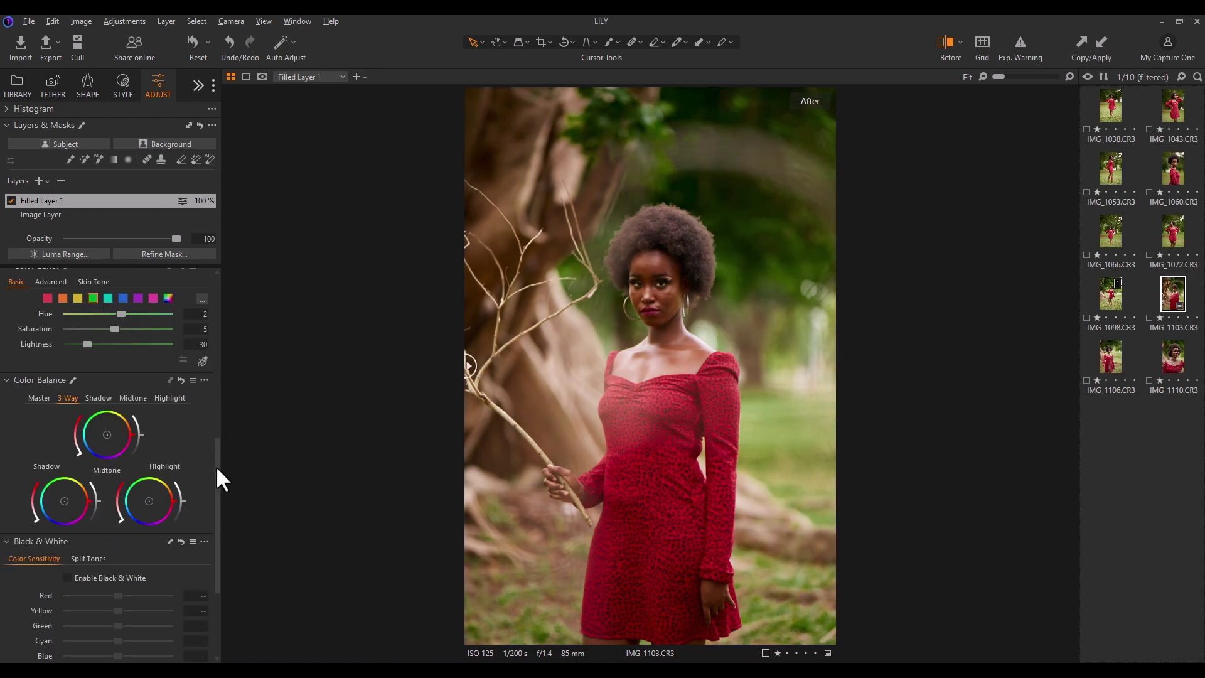
pyautogui.scroll(3, 214, 449)
pyautogui.click(107, 424)
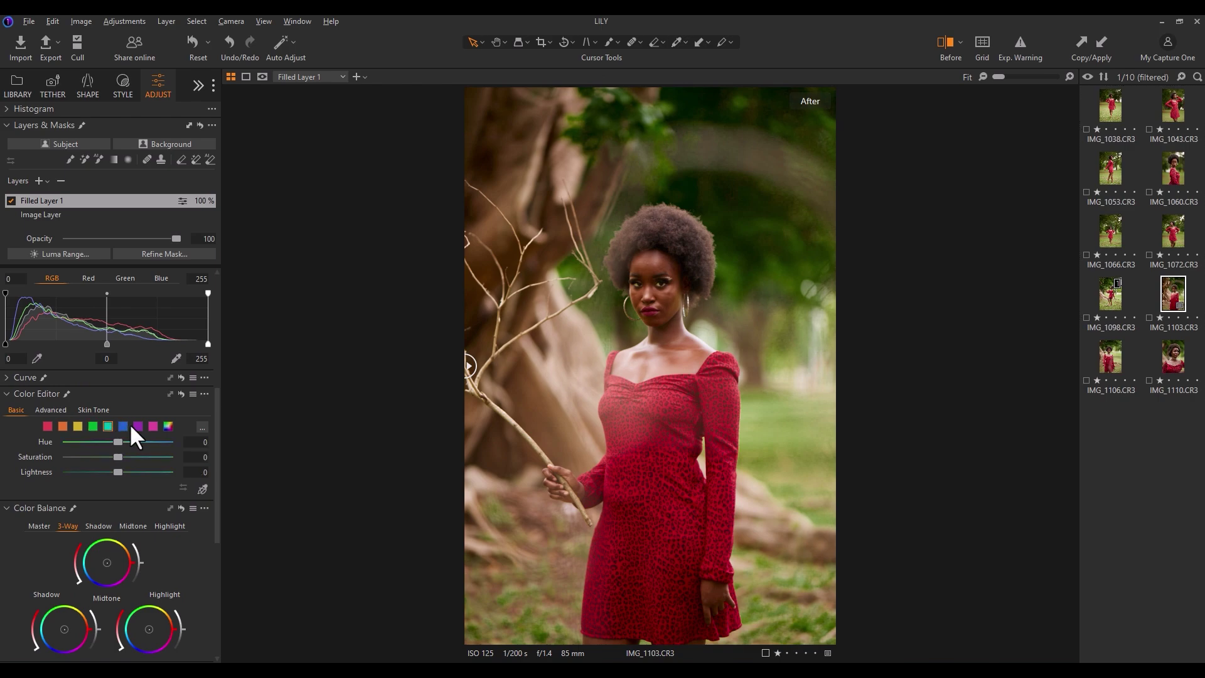
pyautogui.click(122, 426)
pyautogui.moveTo(116, 456); pyautogui.dragTo(68, 456)
pyautogui.moveTo(73, 477); pyautogui.dragTo(59, 449)
pyautogui.doubleClick(66, 456)
pyautogui.moveTo(118, 457); pyautogui.dragTo(37, 468)
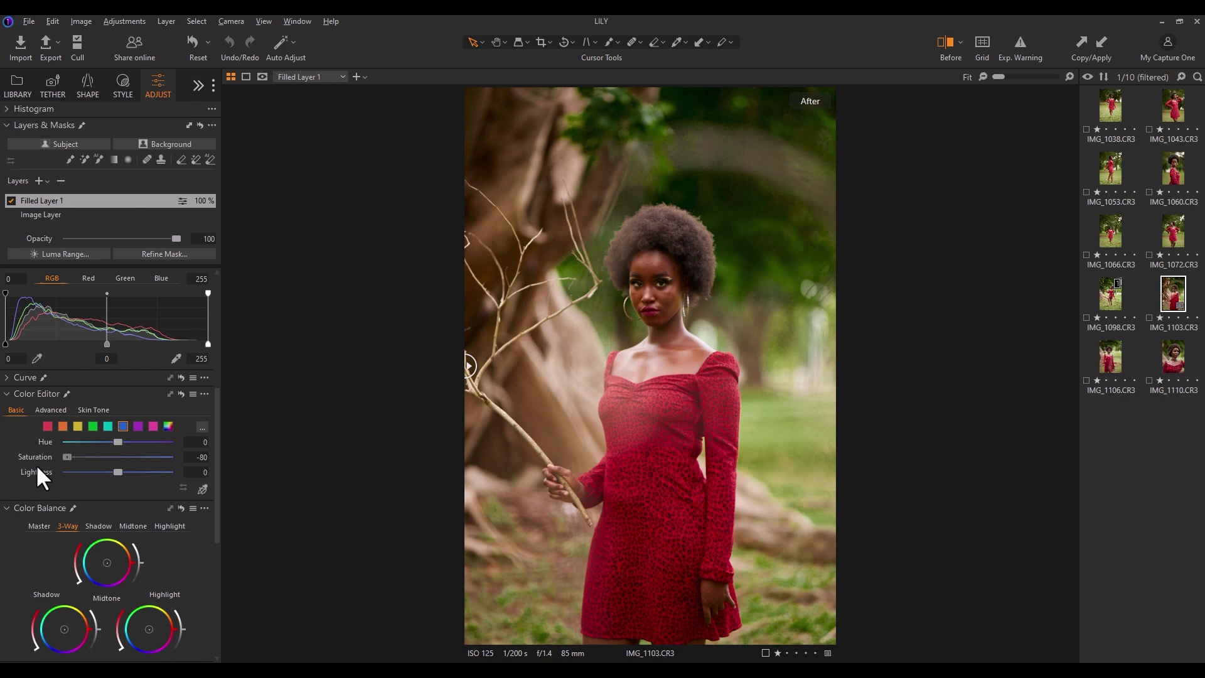
pyautogui.doubleClick(67, 457)
pyautogui.click(138, 426)
pyautogui.moveTo(118, 457); pyautogui.dragTo(200, 453)
pyautogui.doubleClick(66, 457)
pyautogui.click(152, 426)
pyautogui.moveTo(116, 456); pyautogui.dragTo(84, 471)
pyautogui.click(87, 457)
pyautogui.doubleClick(86, 457)
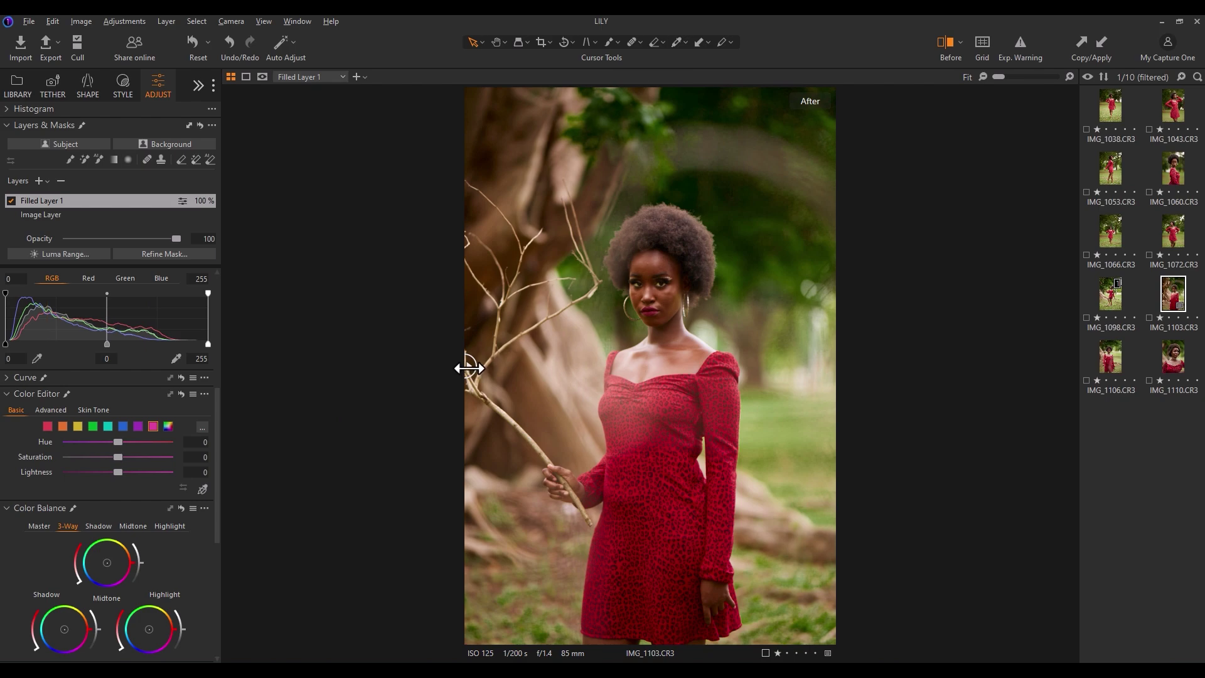
pyautogui.moveTo(467, 368); pyautogui.dragTo(433, 384)
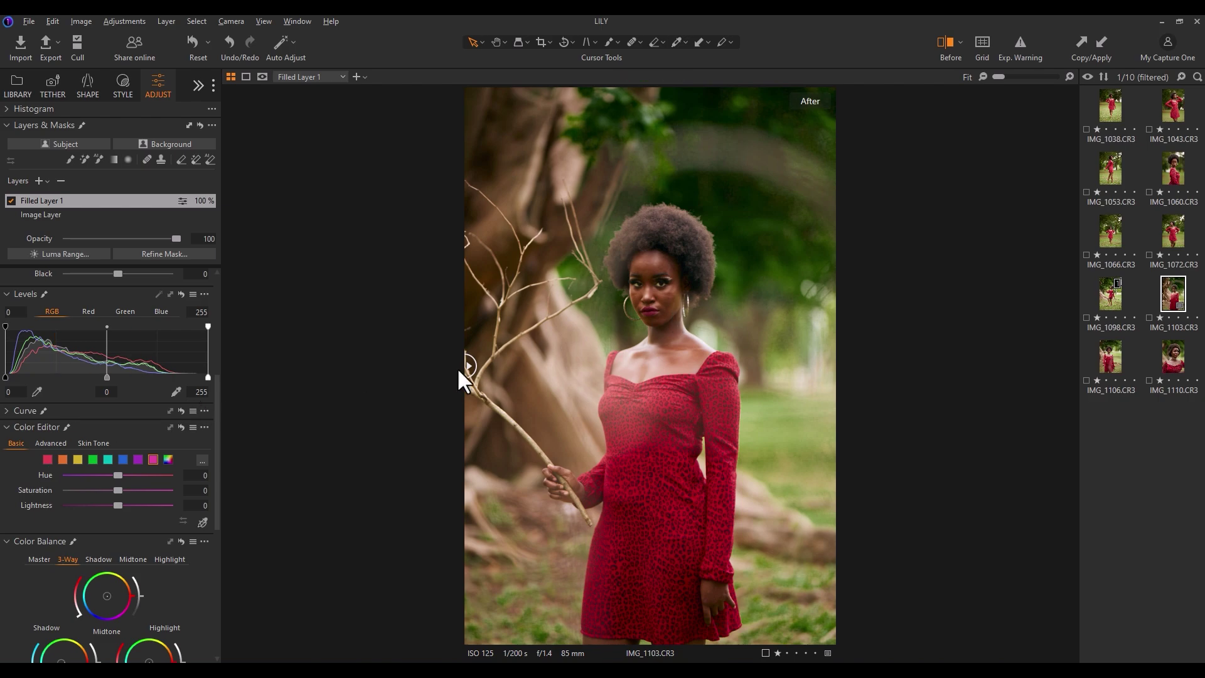
# Enter a Clarity of 10 and compare the punchier midtones against the original.
pyautogui.moveTo(464, 368); pyautogui.dragTo(315, 469)
pyautogui.moveTo(214, 424); pyautogui.dragTo(202, 569)
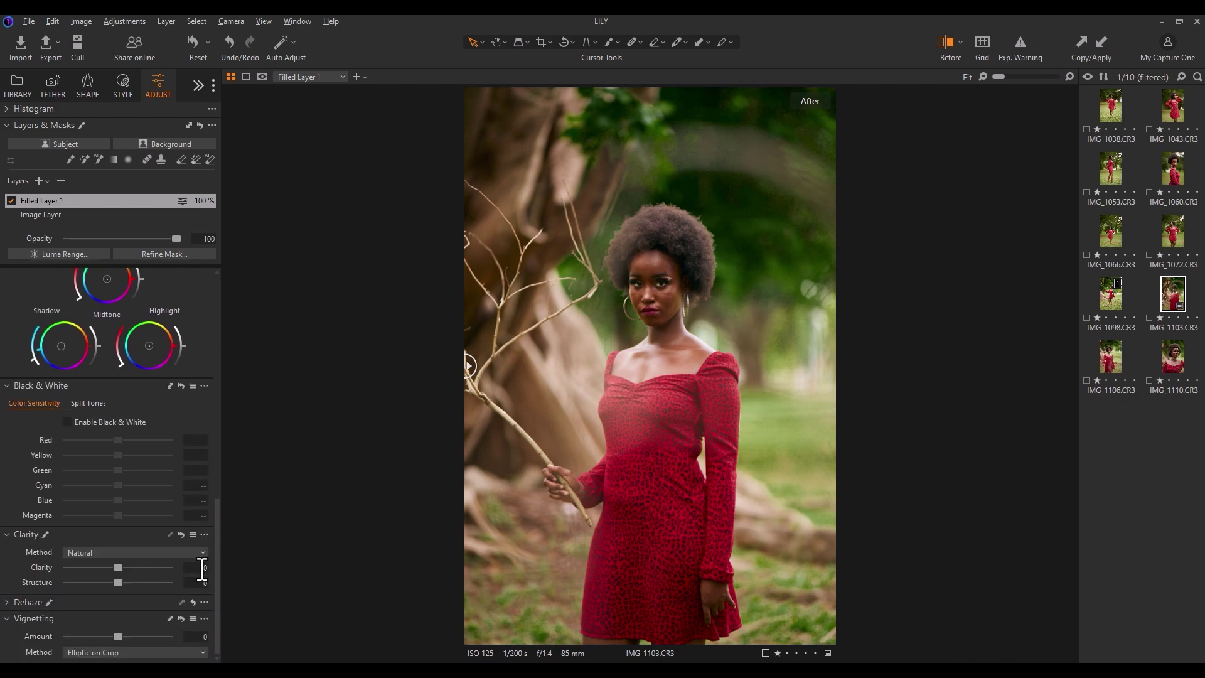
pyautogui.click(204, 567)
pyautogui.write('10')
pyautogui.moveTo(473, 365); pyautogui.dragTo(440, 378)
pyautogui.moveTo(213, 521); pyautogui.dragTo(230, 250)
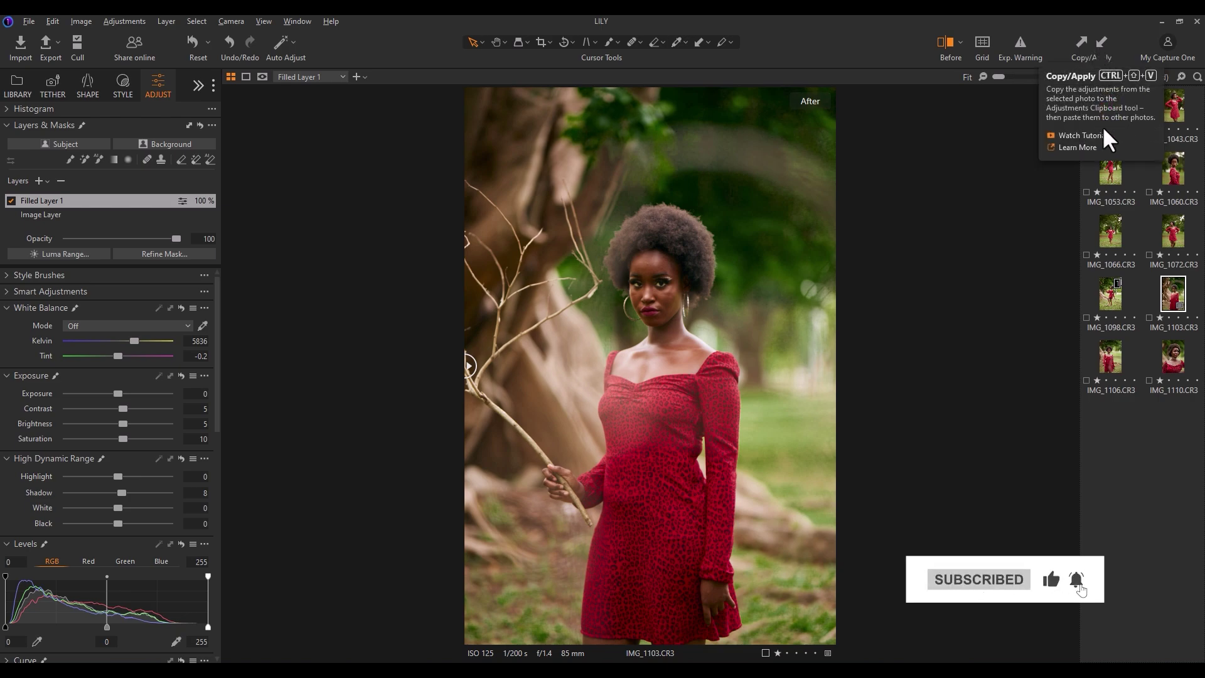
# Copy IMG_1103's red-dress adjustments and apply them to IMG_1110 and then IMG_1106.
pyautogui.click(1082, 44)
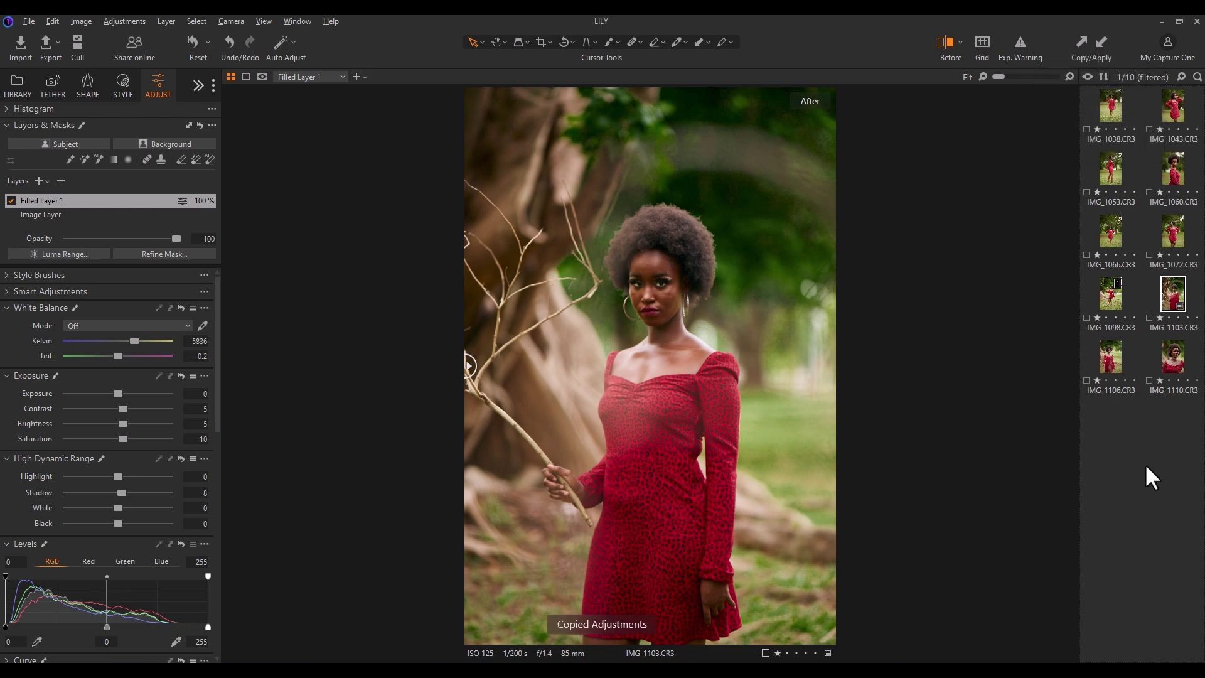
pyautogui.click(1168, 360)
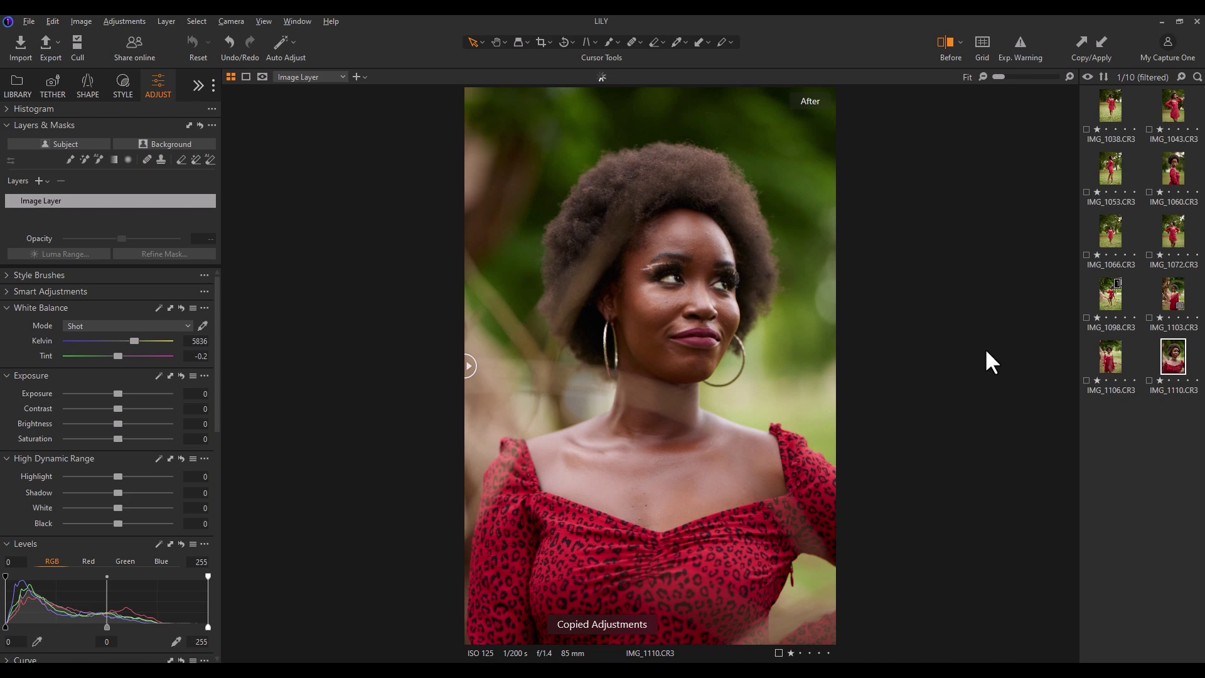
pyautogui.click(1102, 43)
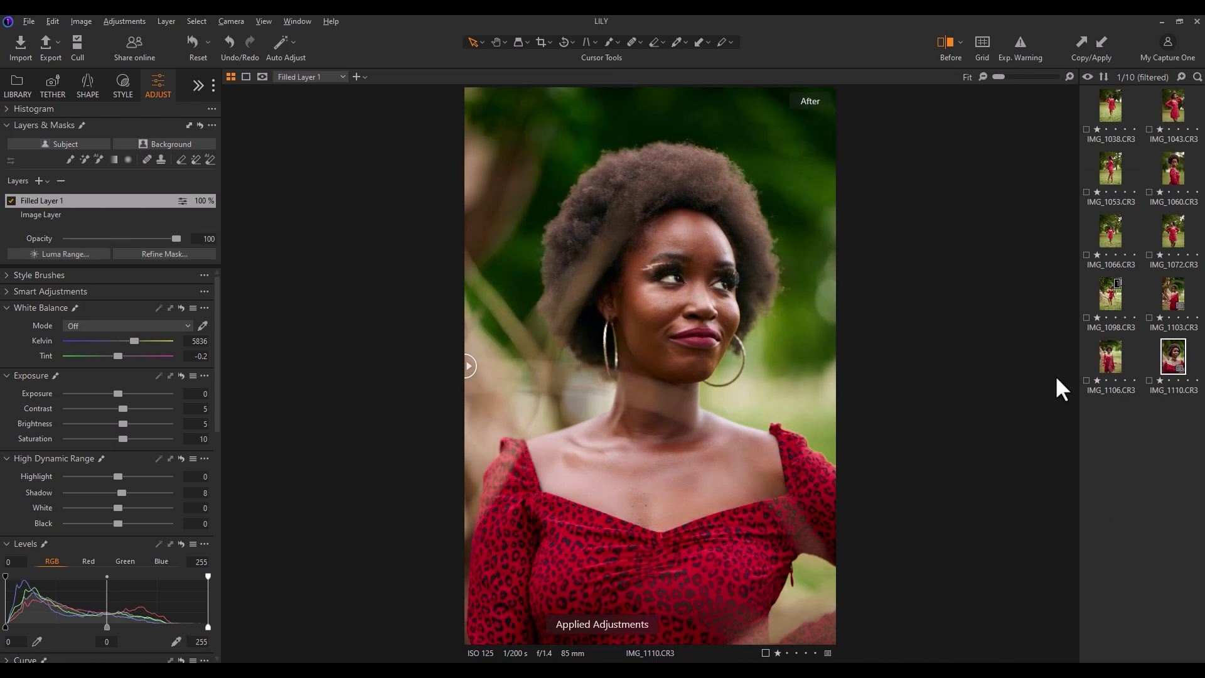
pyautogui.click(1119, 360)
pyautogui.click(1103, 42)
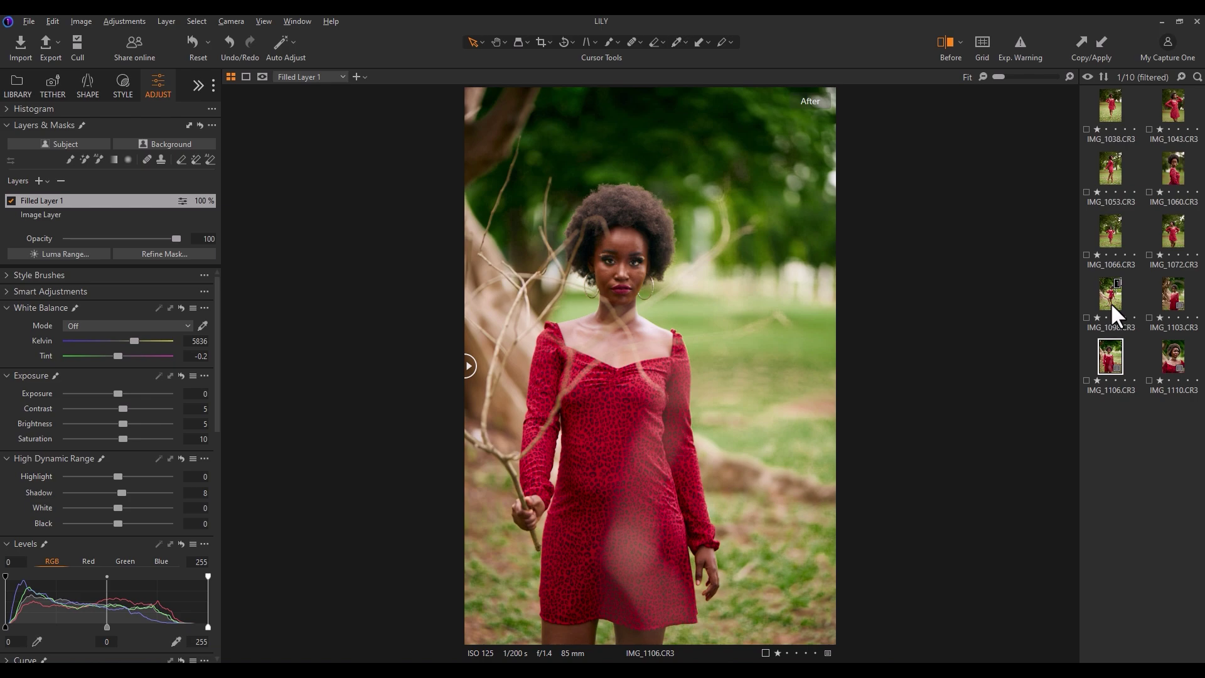
# Apply the copied grade to IMG_1098 and IMG_1072, checking IMG_1098 in the Before/After view.
pyautogui.click(1110, 303)
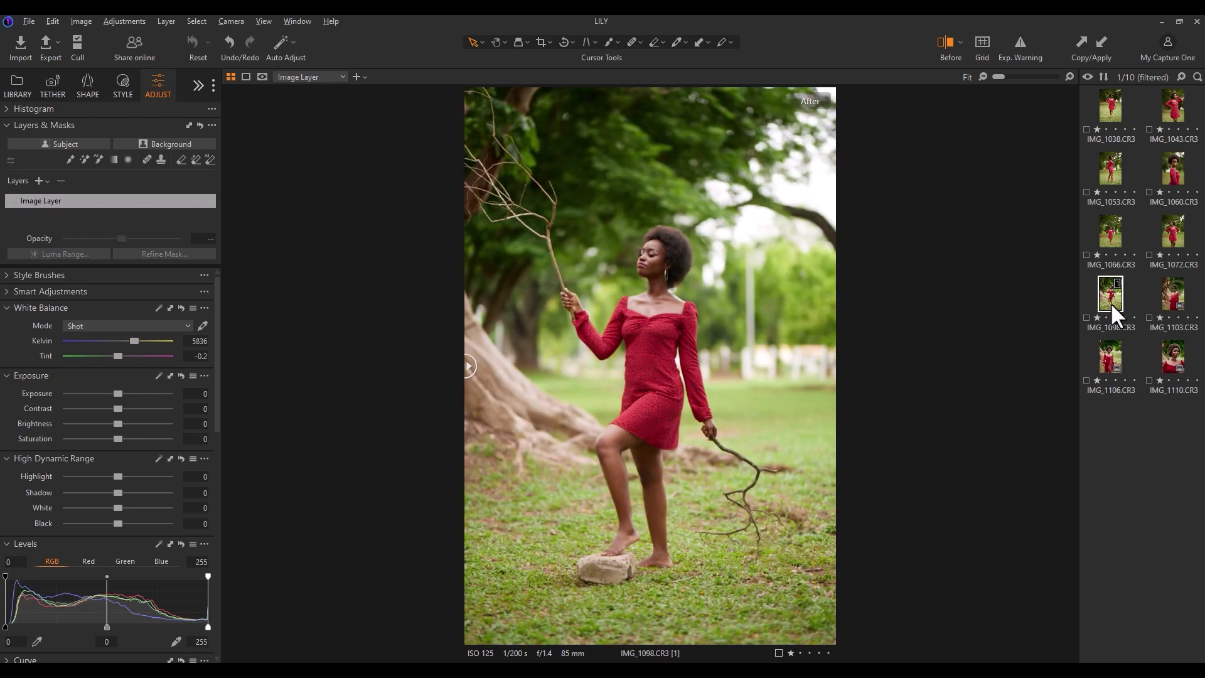
pyautogui.click(1100, 36)
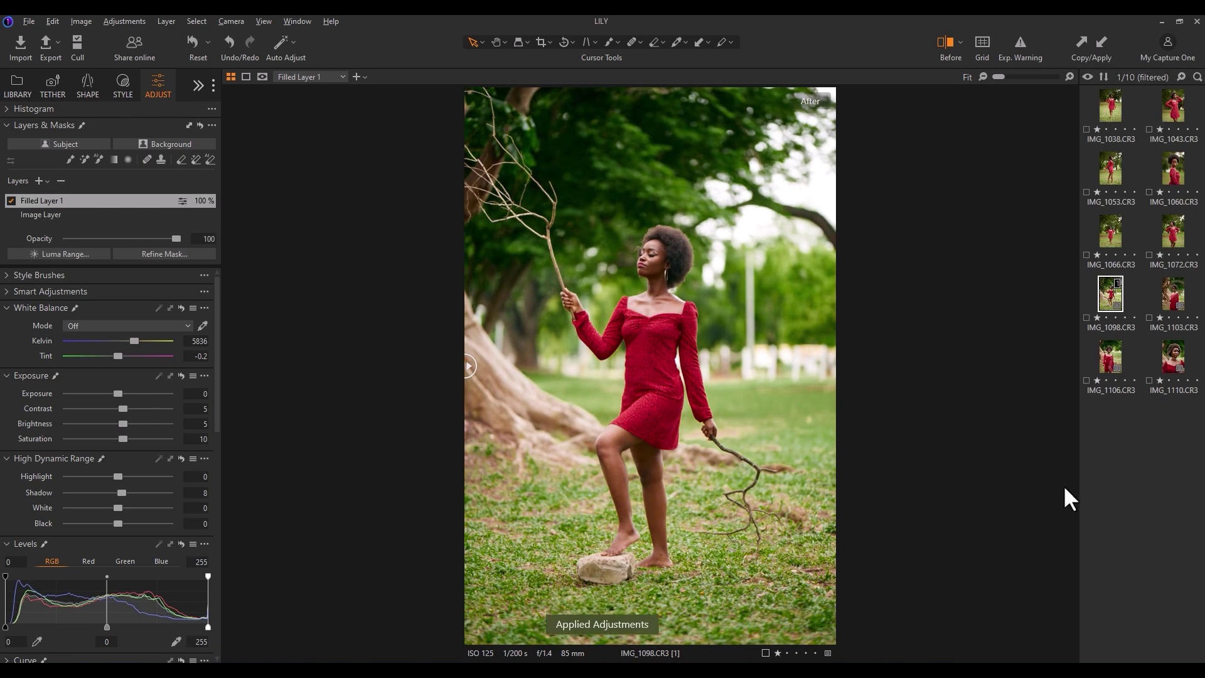
pyautogui.moveTo(465, 366); pyautogui.dragTo(437, 366)
pyautogui.click(1163, 231)
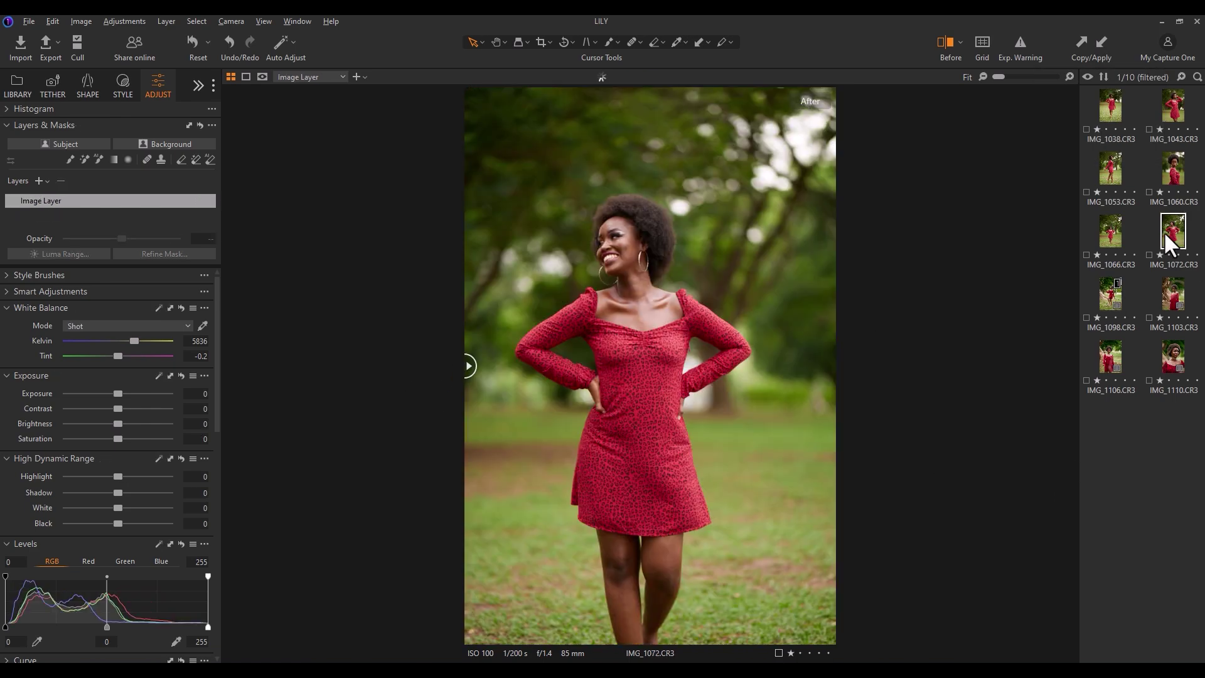
pyautogui.click(1102, 35)
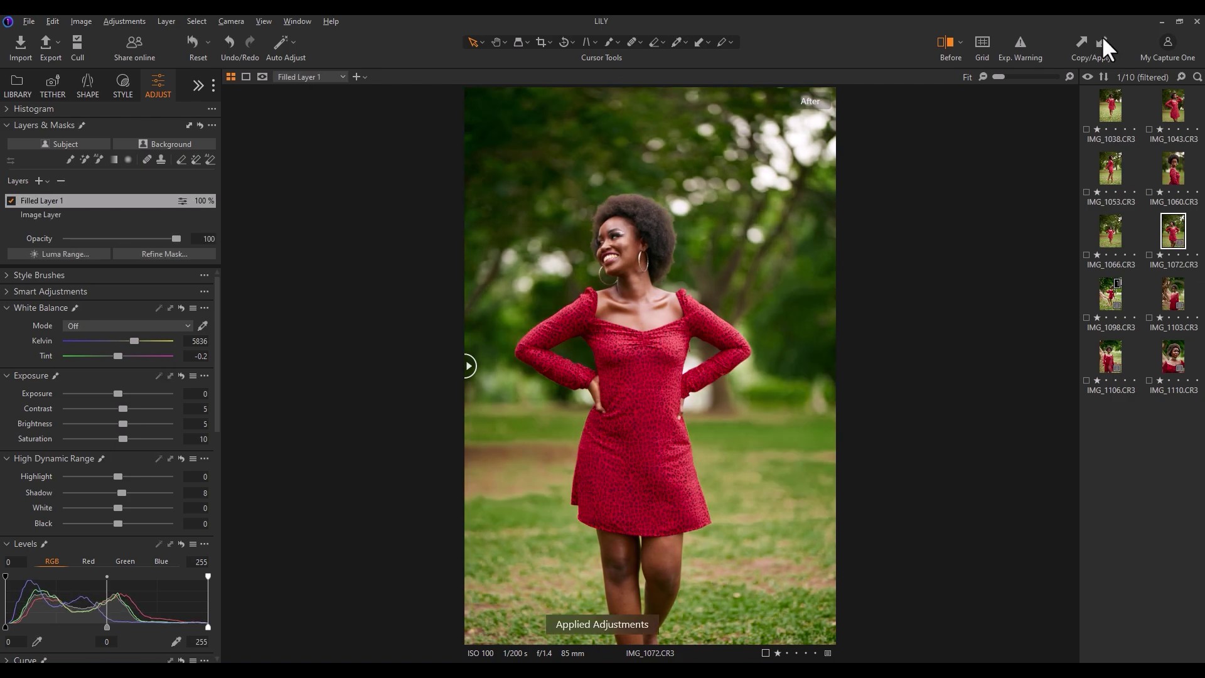
# Apply the grade to IMG_1066 and compare it against the original using the Before/After split.
pyautogui.click(1105, 241)
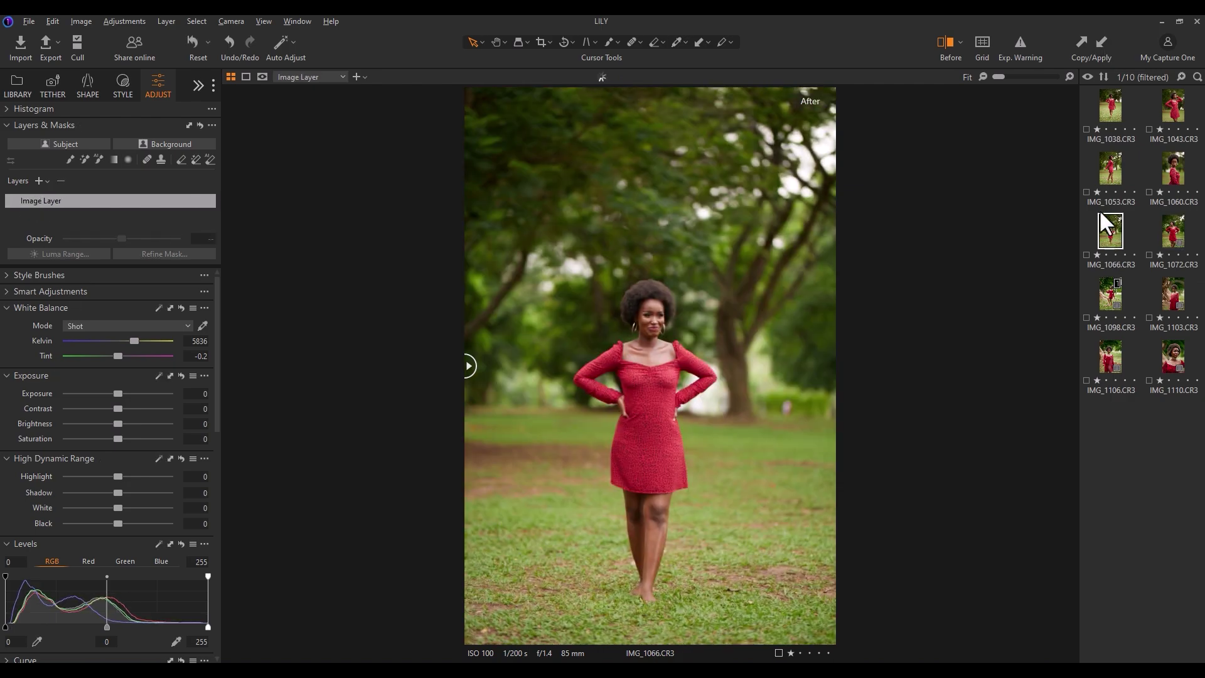
pyautogui.click(1101, 41)
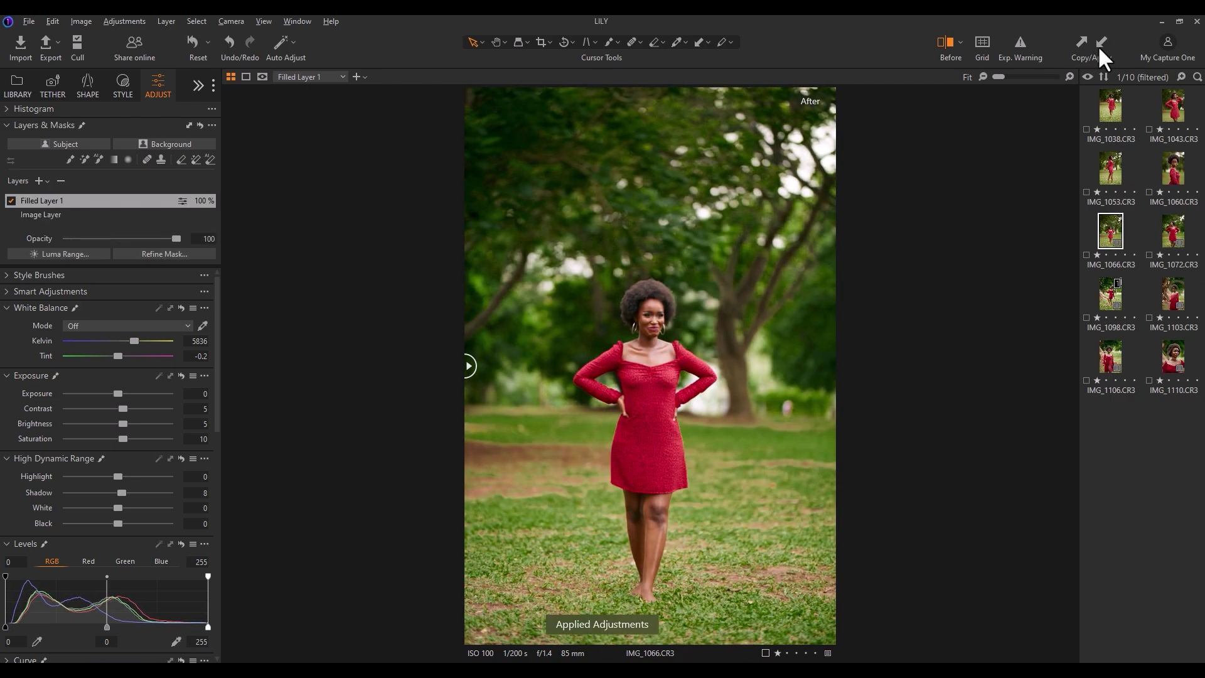
pyautogui.moveTo(470, 367); pyautogui.dragTo(371, 368)
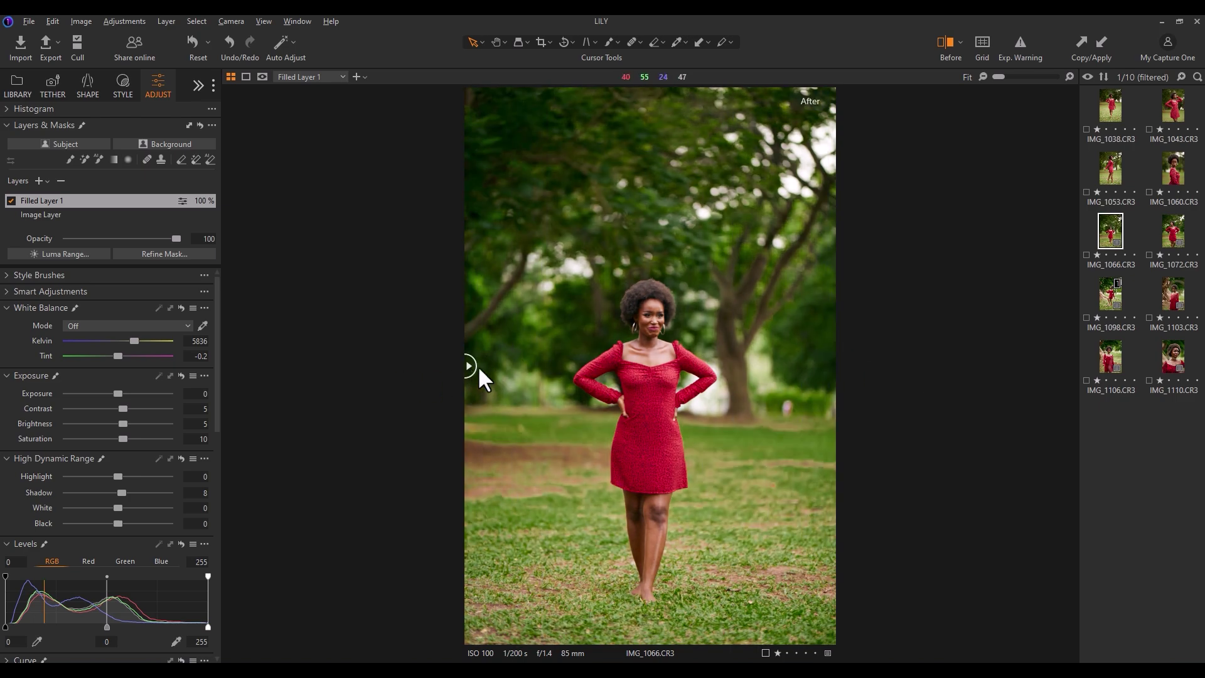
pyautogui.moveTo(474, 376); pyautogui.dragTo(331, 411)
pyautogui.moveTo(469, 366)
pyautogui.mouseDown()
pyautogui.moveTo(912, 352)
pyautogui.moveTo(596, 368)
pyautogui.moveTo(472, 390)
pyautogui.mouseUp()
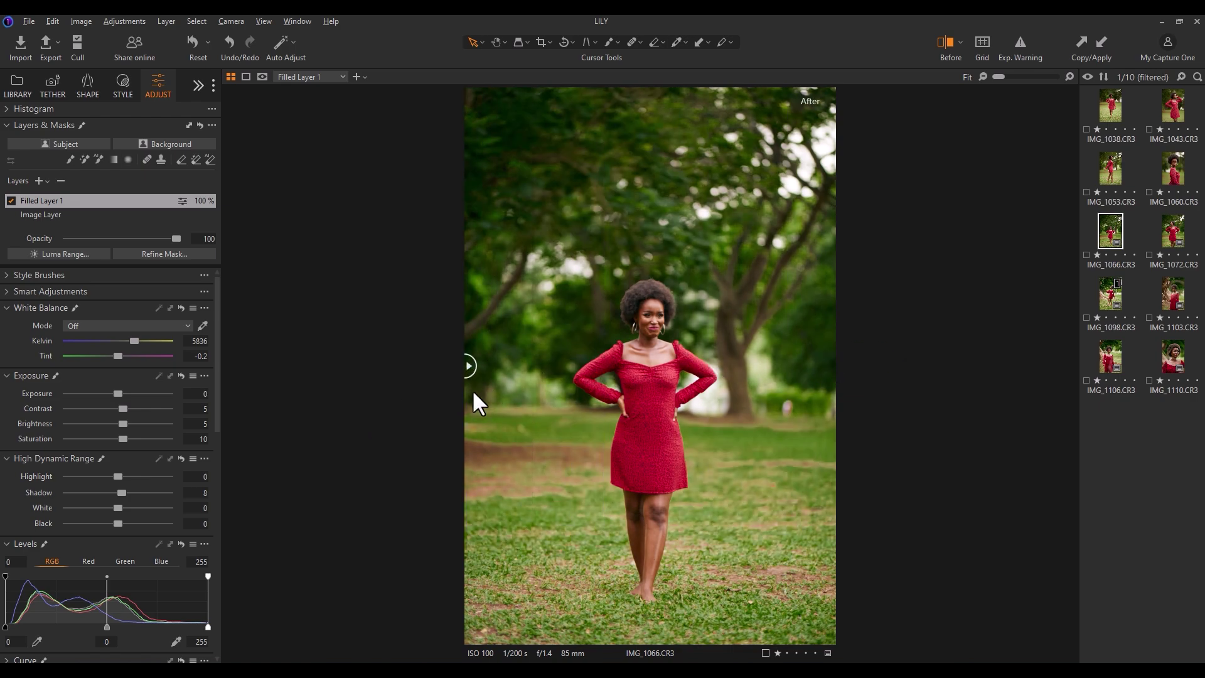
# Apply the copied grade to IMG_1060 and compare it with the Before/After divider.
pyautogui.click(1172, 182)
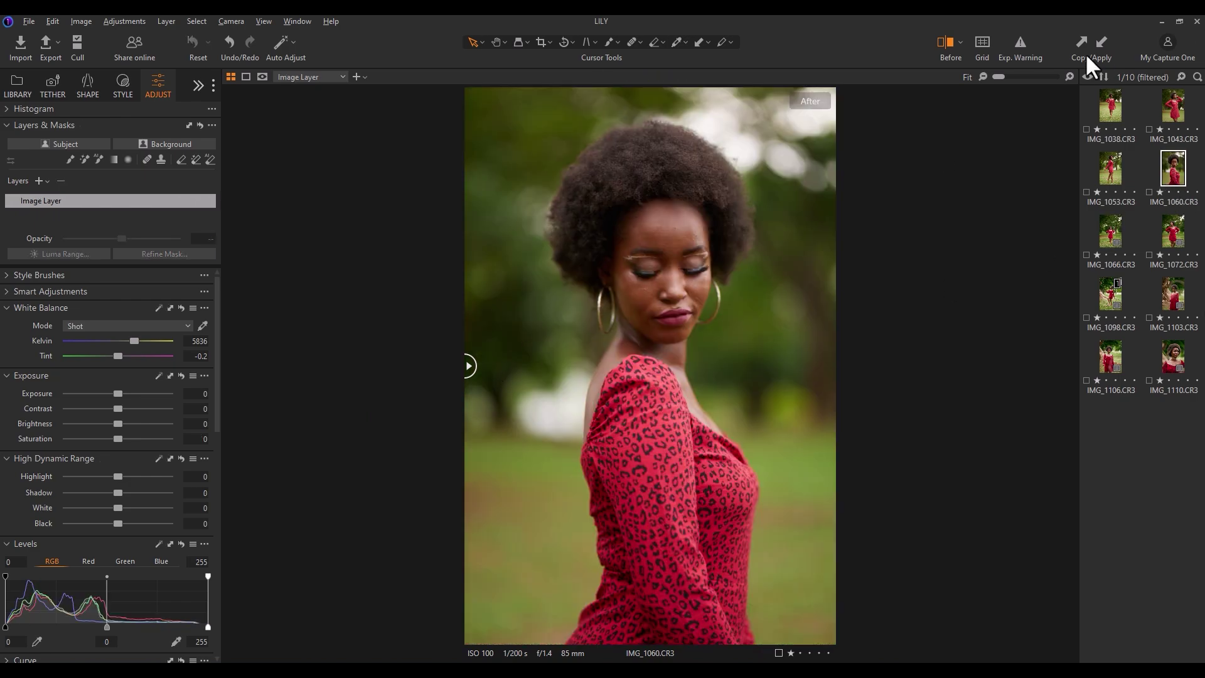
pyautogui.click(1102, 43)
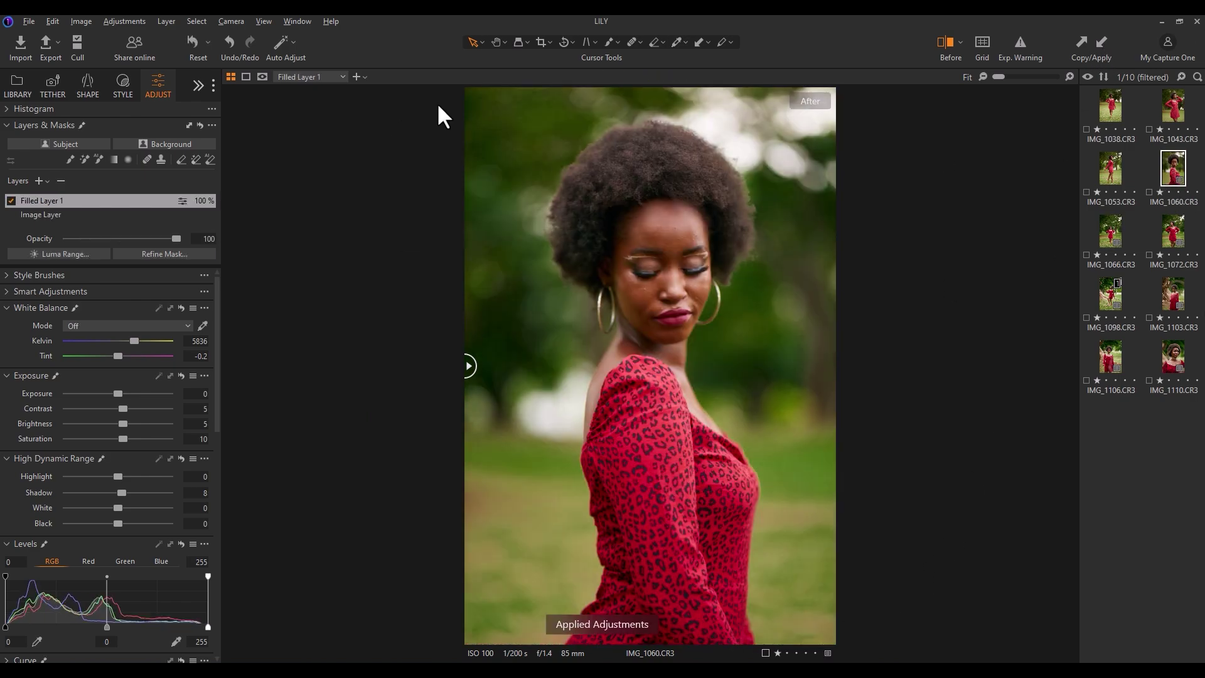
pyautogui.moveTo(470, 365); pyautogui.dragTo(477, 398)
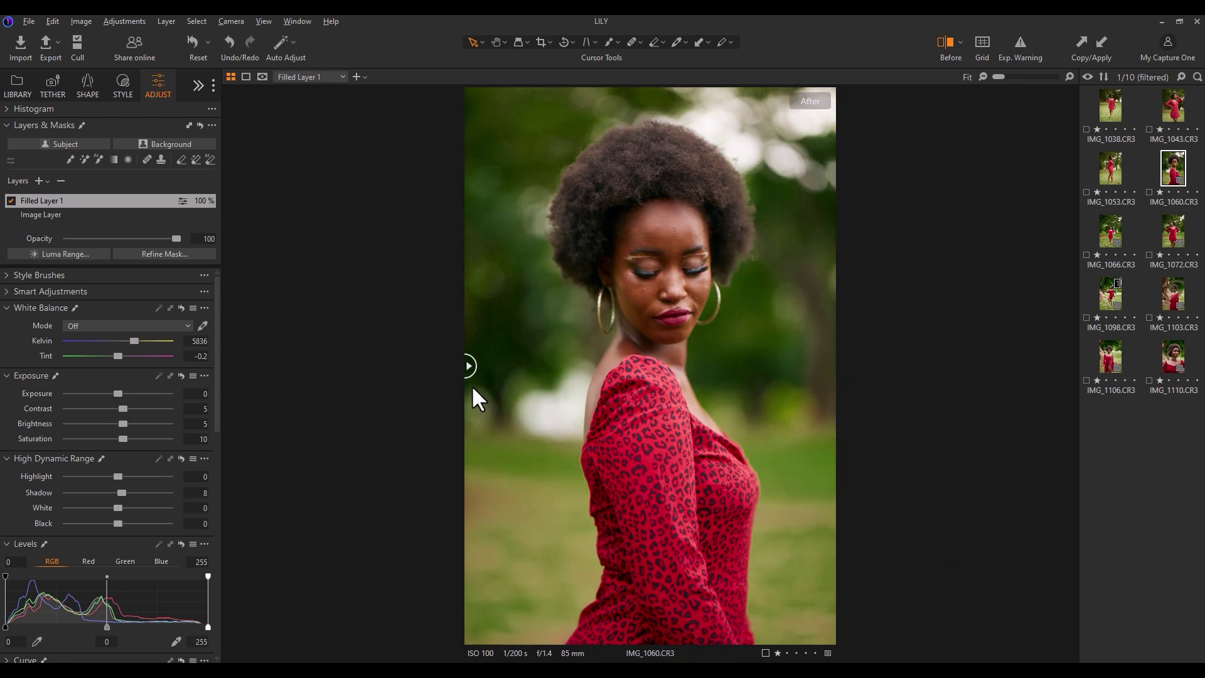
# Grade IMG_1053 with the copied adjustments, comparing its original and graded versions.
pyautogui.click(1110, 179)
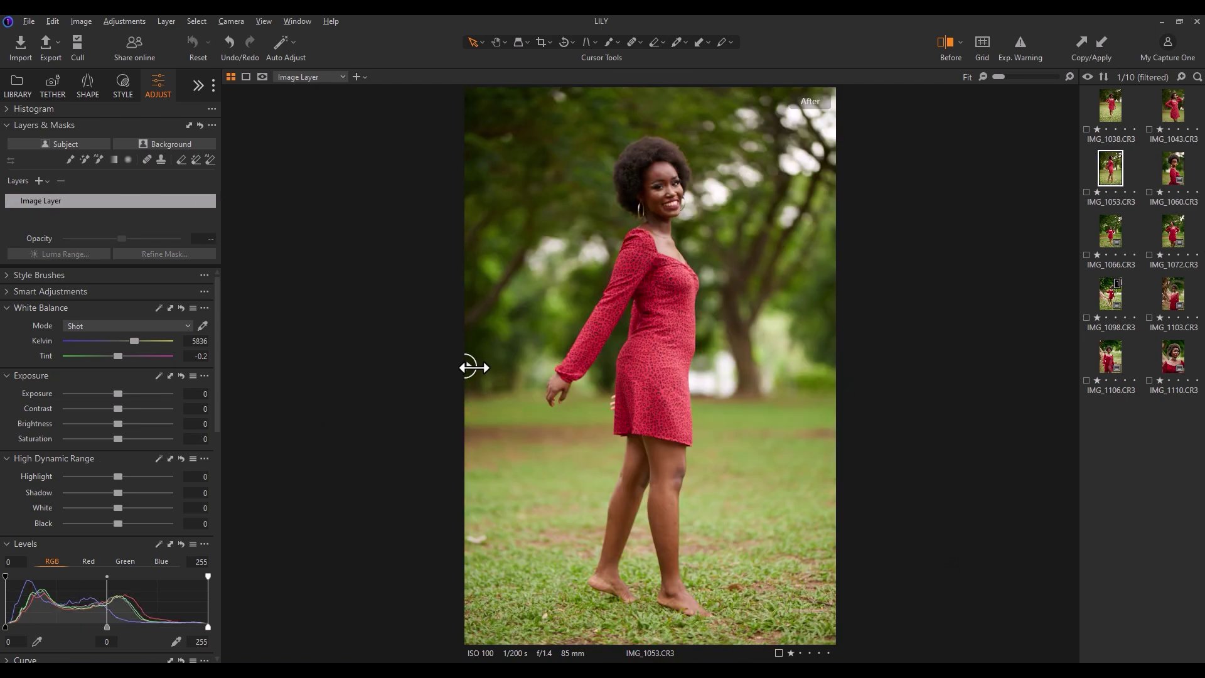
pyautogui.moveTo(474, 368); pyautogui.dragTo(485, 405)
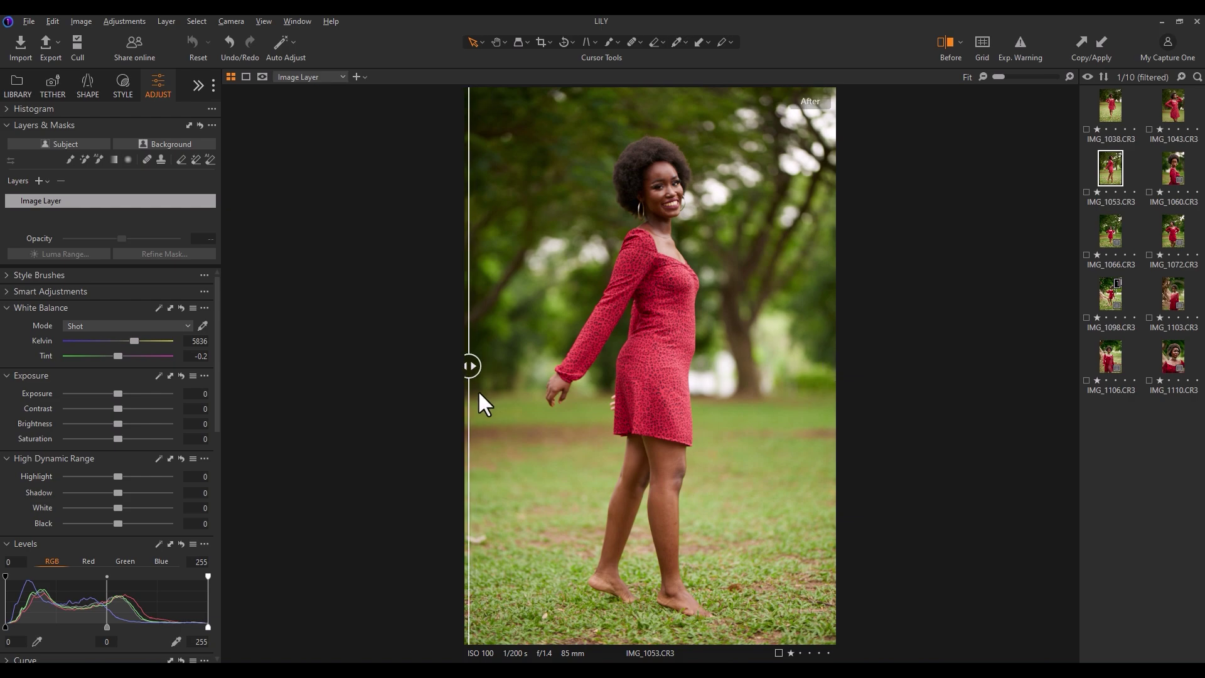
pyautogui.click(1100, 45)
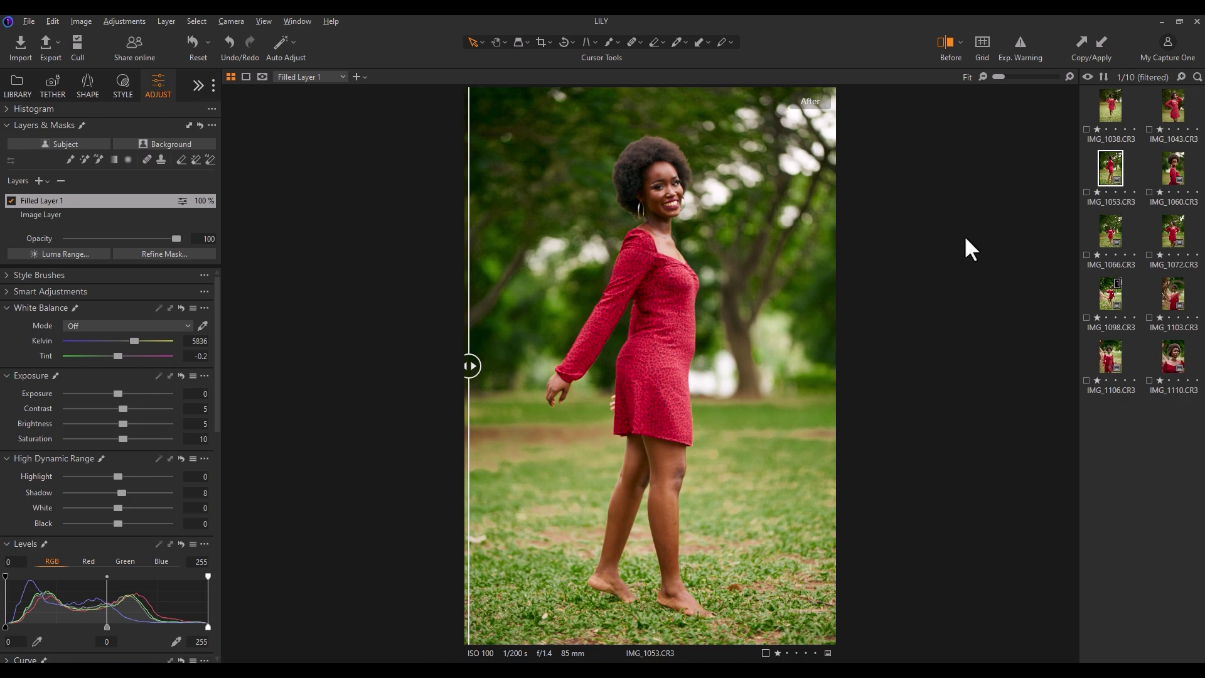
pyautogui.moveTo(471, 369); pyautogui.dragTo(651, 314)
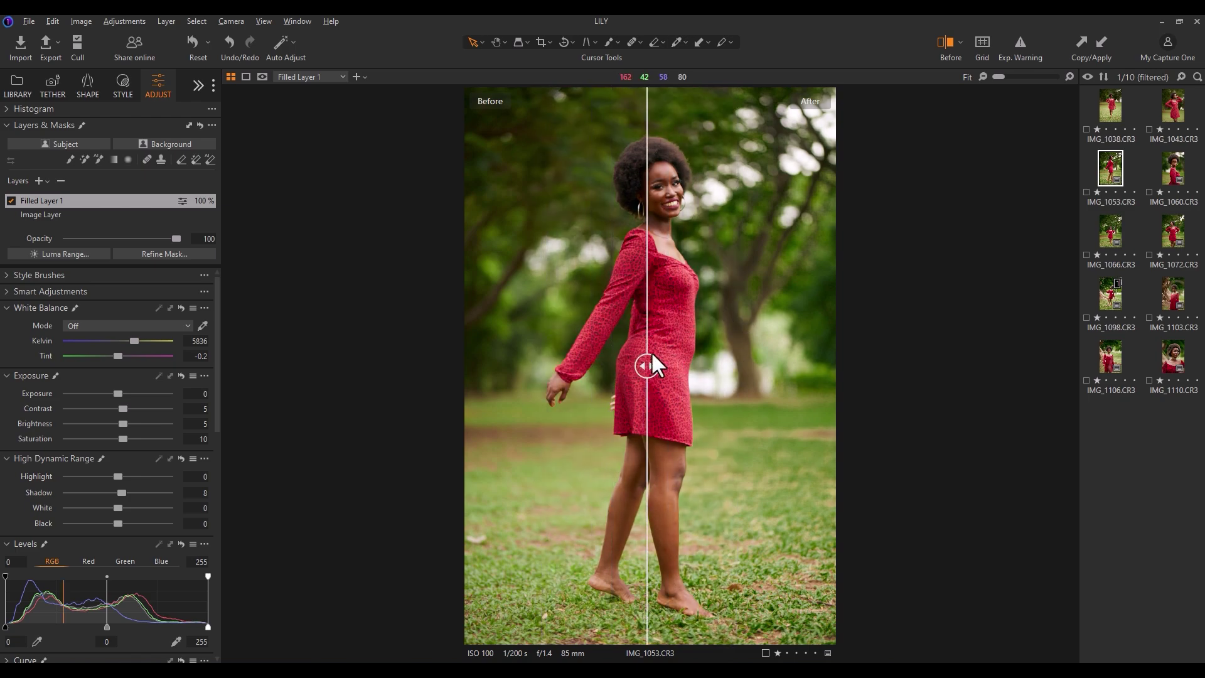
pyautogui.moveTo(646, 365); pyautogui.dragTo(387, 364)
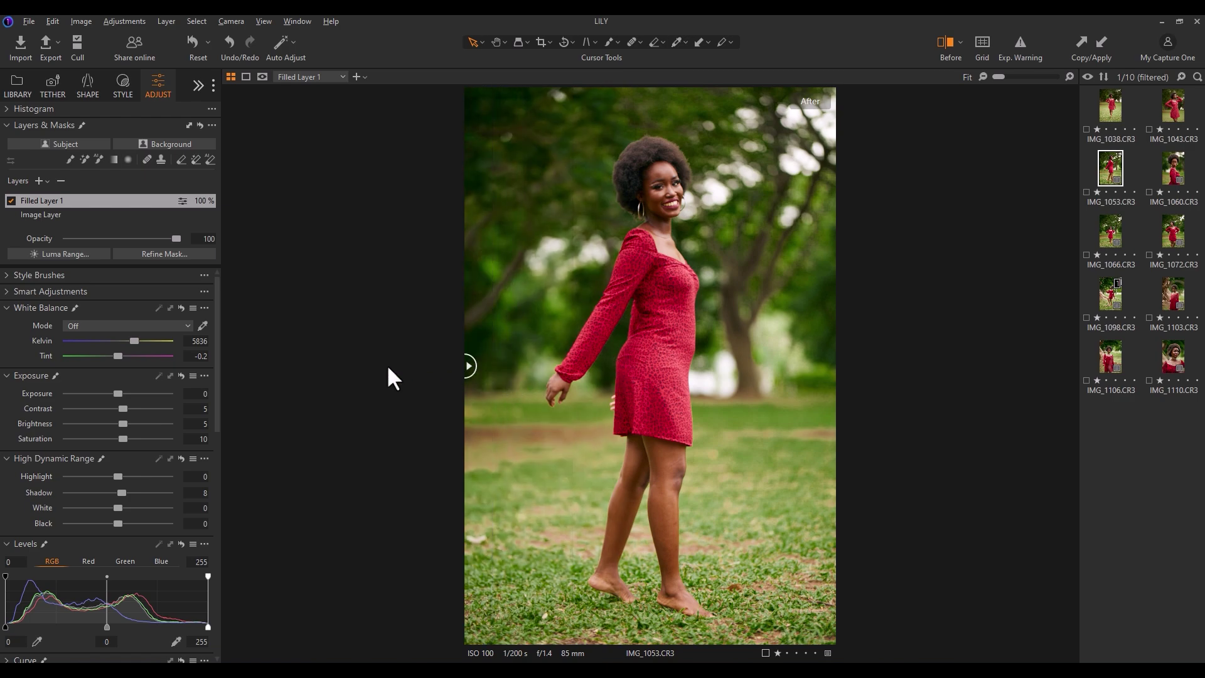
# Apply the grade to IMG_1043 and check it in the Before/After view.
pyautogui.click(1173, 106)
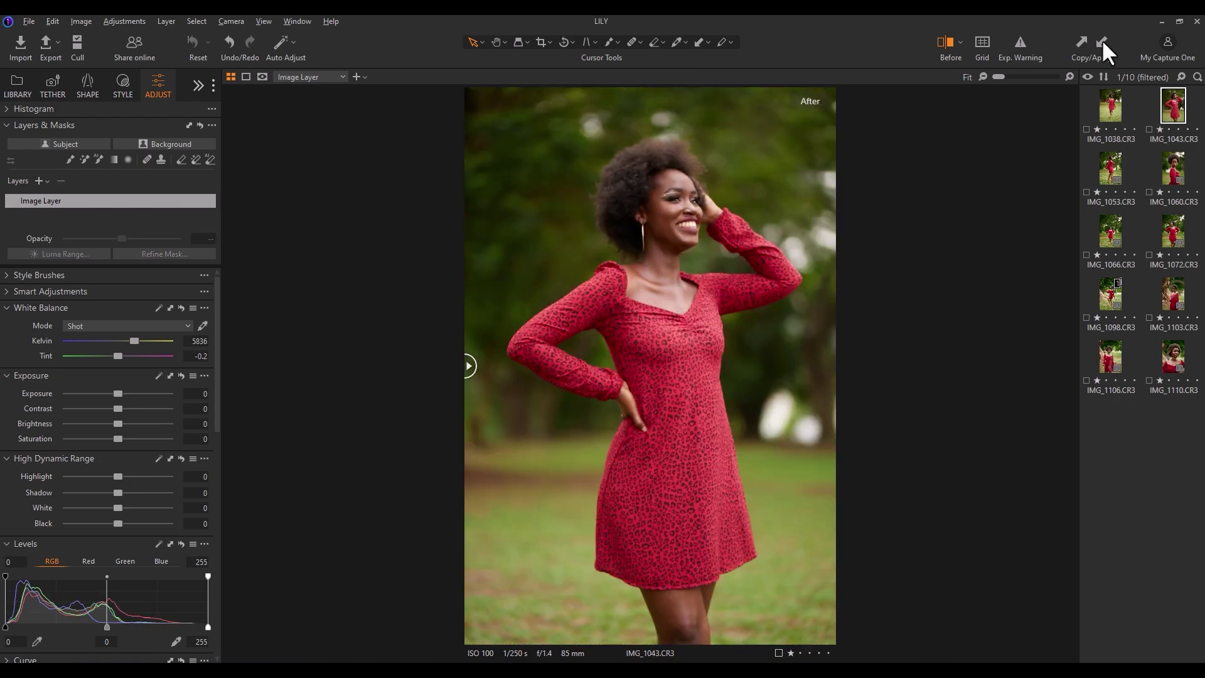
pyautogui.click(1104, 44)
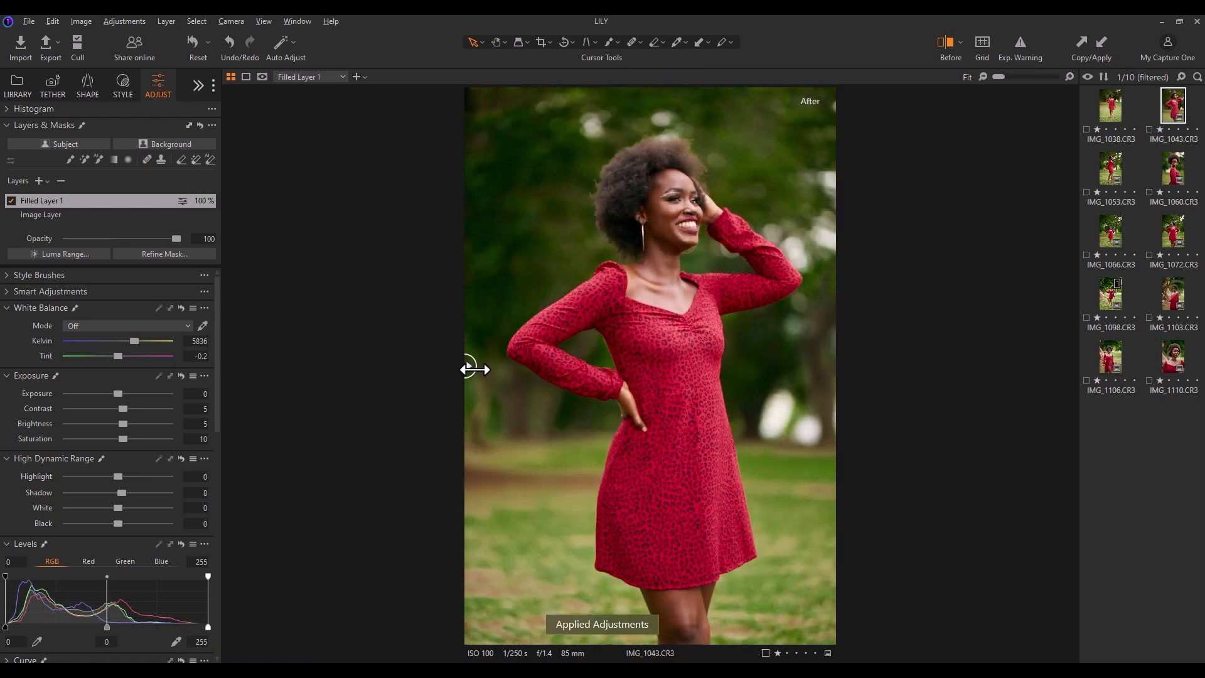
pyautogui.moveTo(468, 367)
pyautogui.mouseDown()
pyautogui.moveTo(572, 367)
pyautogui.moveTo(828, 332)
pyautogui.moveTo(495, 374)
pyautogui.moveTo(815, 344)
pyautogui.moveTo(691, 376)
pyautogui.moveTo(468, 365)
pyautogui.mouseUp()
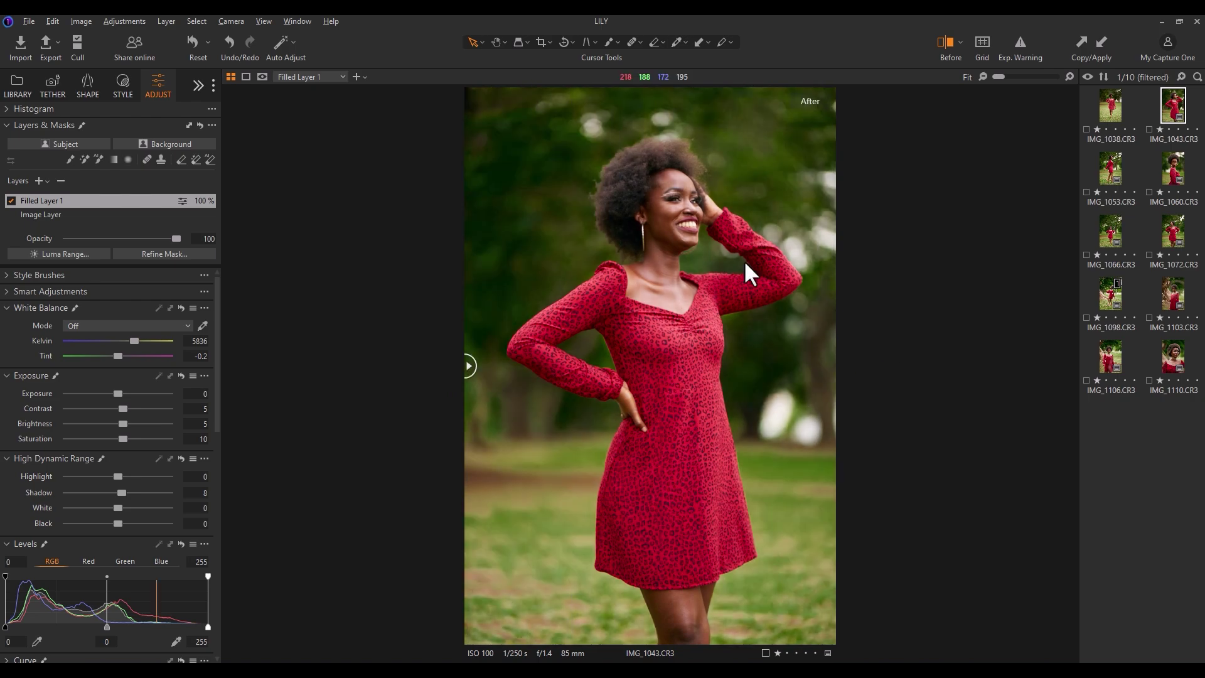
# Apply the copied Filled Layer 1 grade to IMG_1038 and compare it against the original.
pyautogui.click(1111, 106)
pyautogui.click(1100, 39)
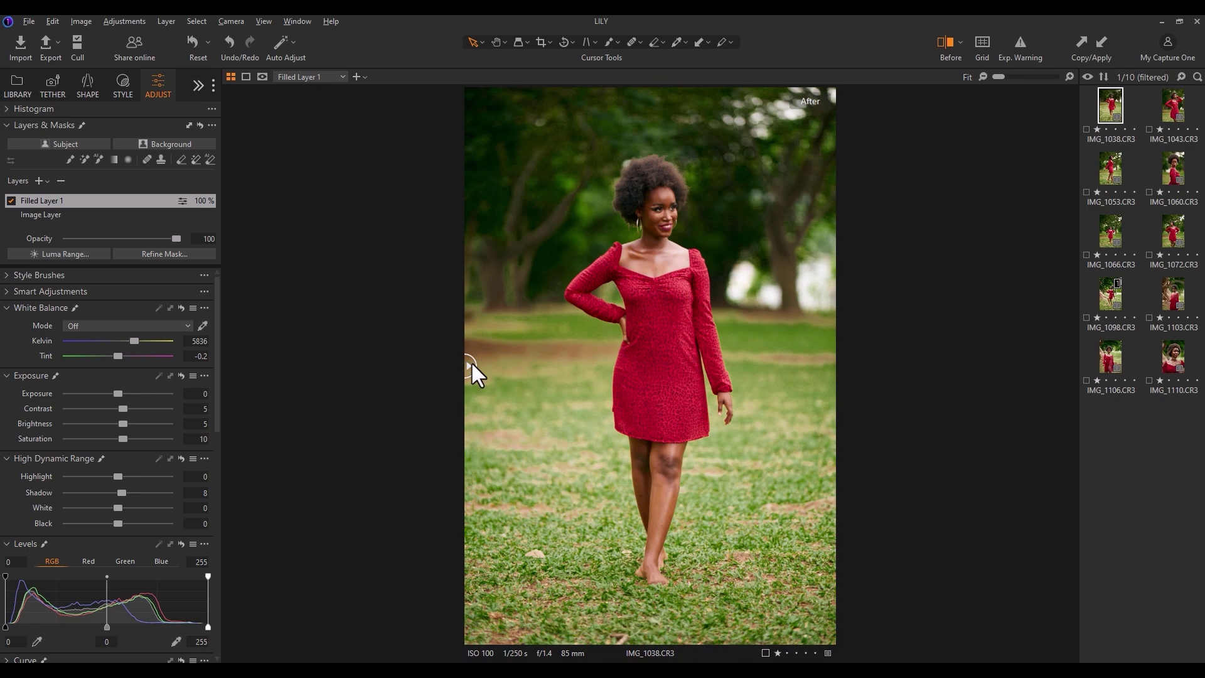
pyautogui.moveTo(472, 367); pyautogui.dragTo(400, 336)
pyautogui.moveTo(468, 342); pyautogui.dragTo(443, 410)
pyautogui.moveTo(469, 364); pyautogui.dragTo(439, 394)
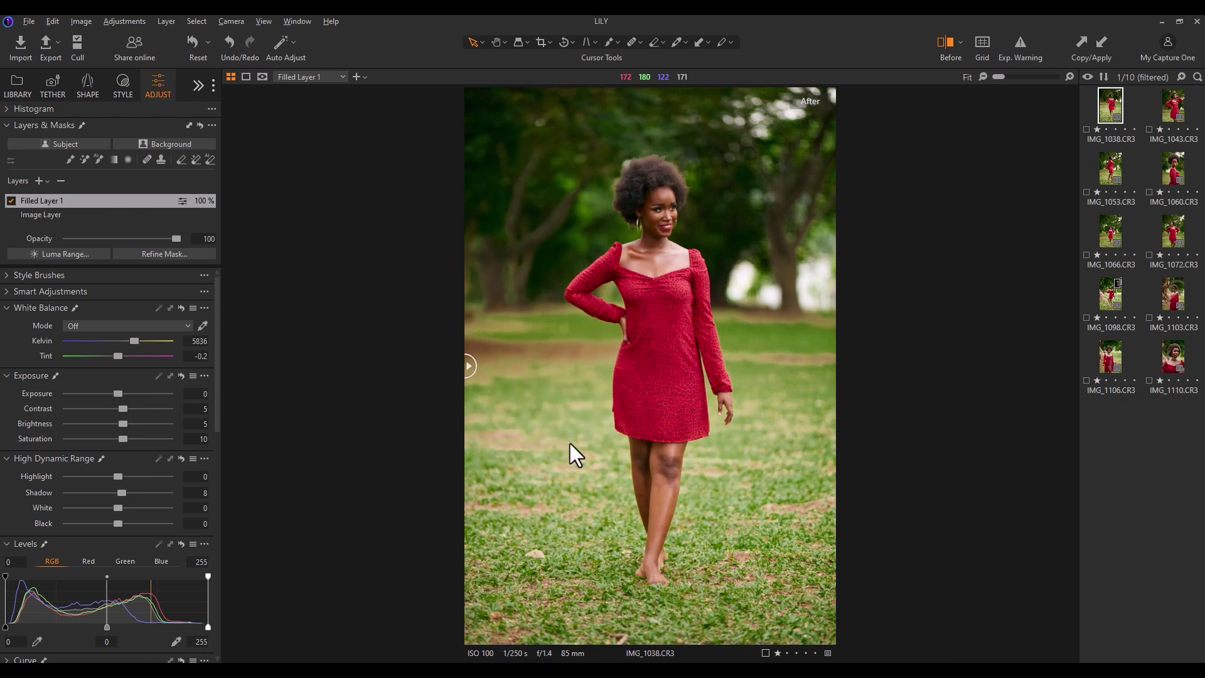